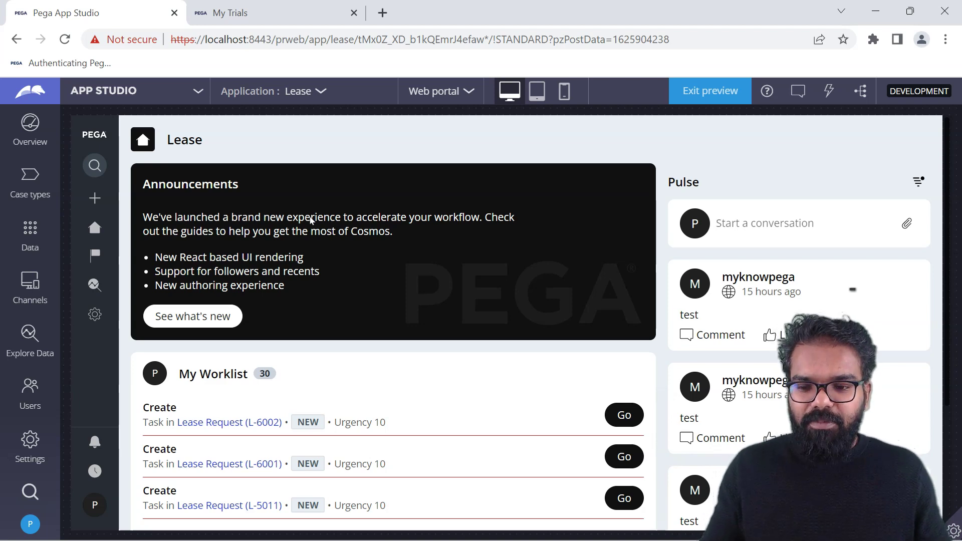
# Maximise the React Starter Pack window, open Developer tools, and create Mortgage Request case M-5002.
pyautogui.hotkey('alt', 'Tab')
pyautogui.press('super+Up')
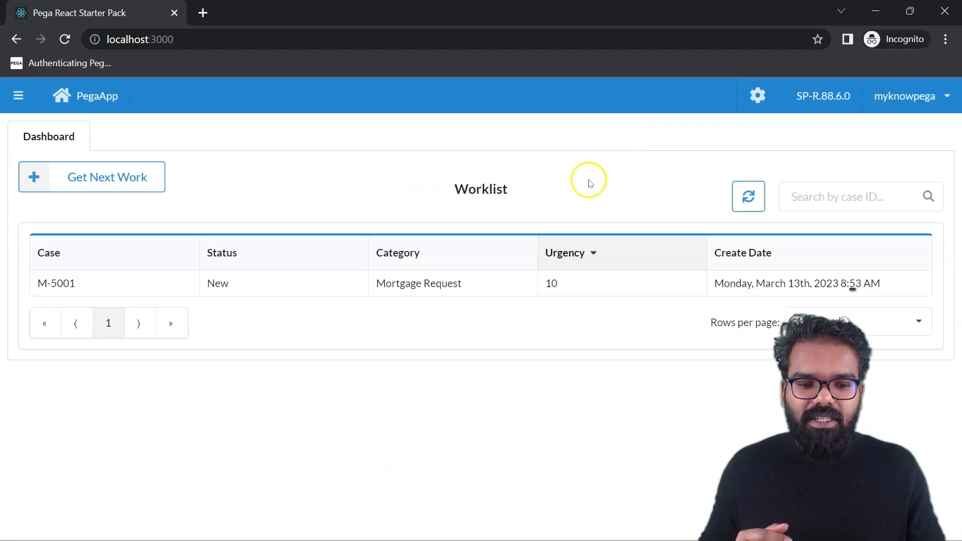
pyautogui.click(946, 39)
pyautogui.moveTo(827, 241)
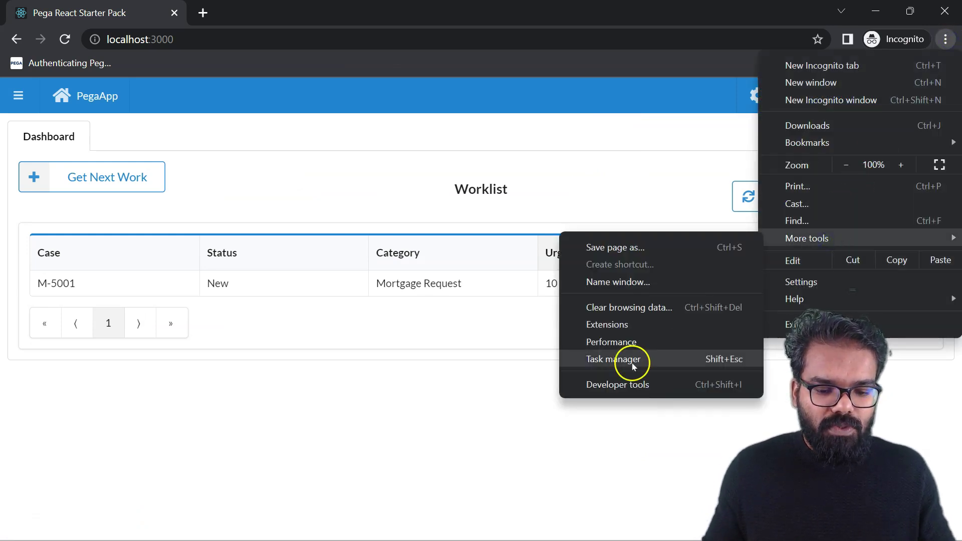
pyautogui.click(626, 384)
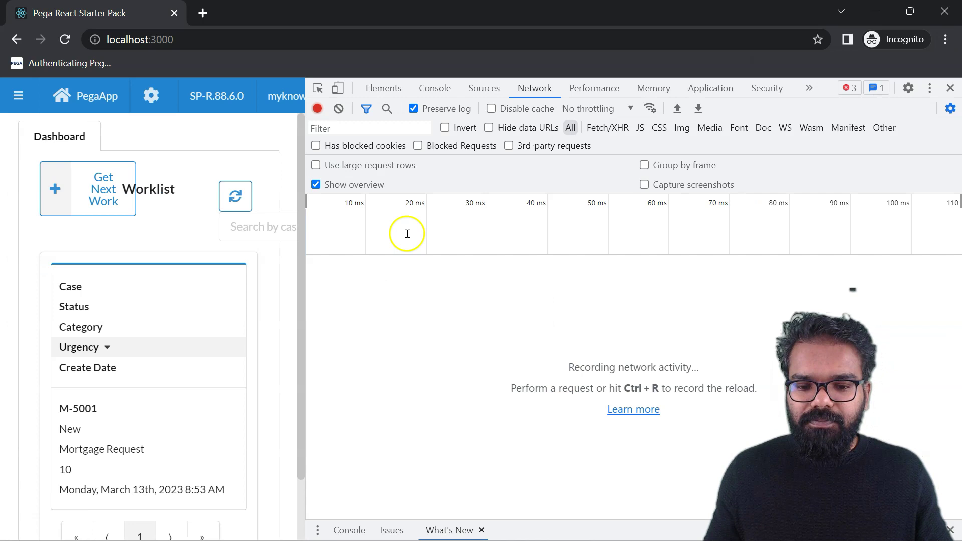
pyautogui.click(18, 95)
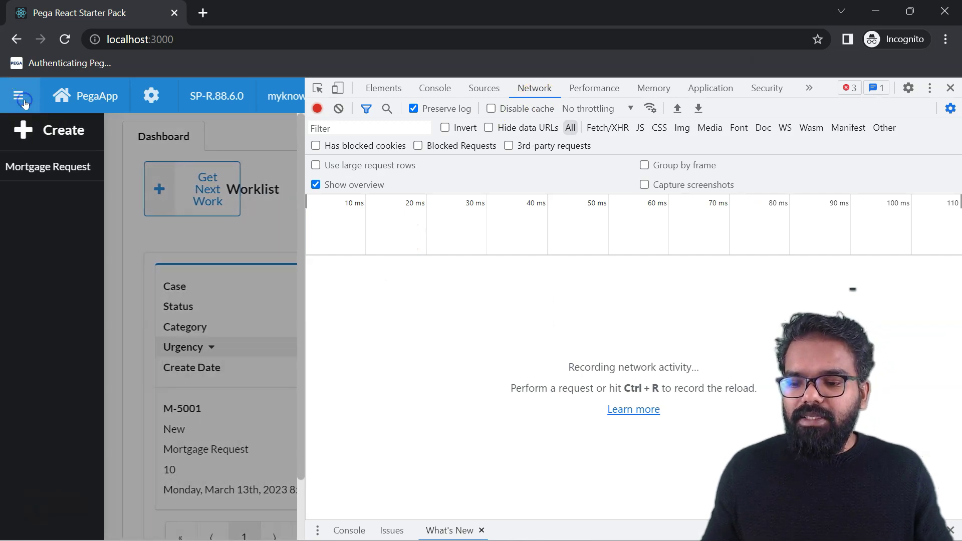
pyautogui.click(43, 167)
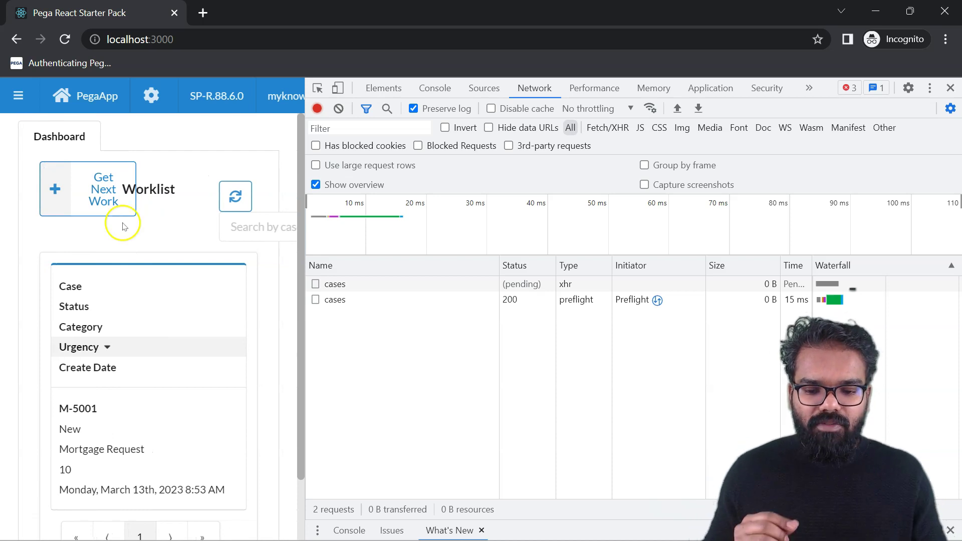
# Inspect the V1 cases POST (201), M-5002 GET, assignment GET and Create preflight request details.
pyautogui.click(345, 301)
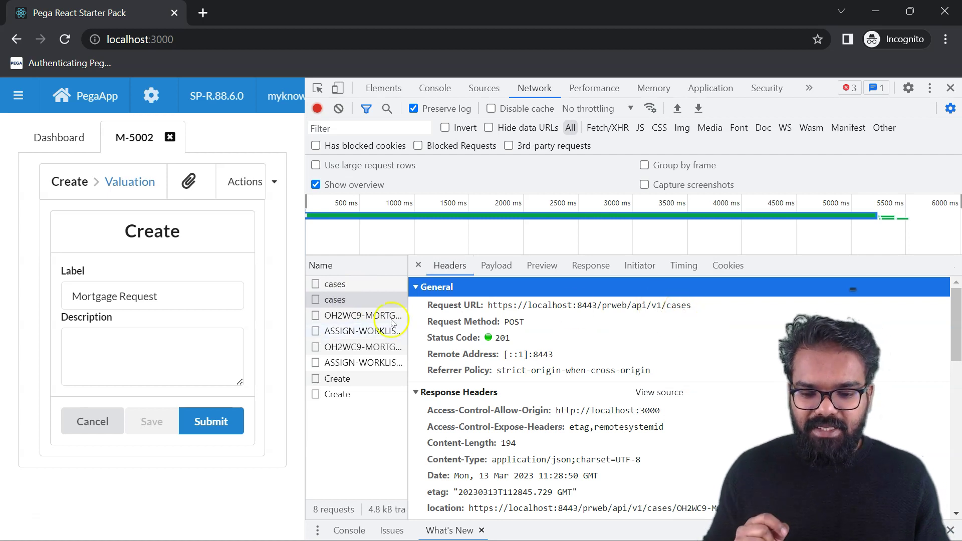
pyautogui.click(403, 349)
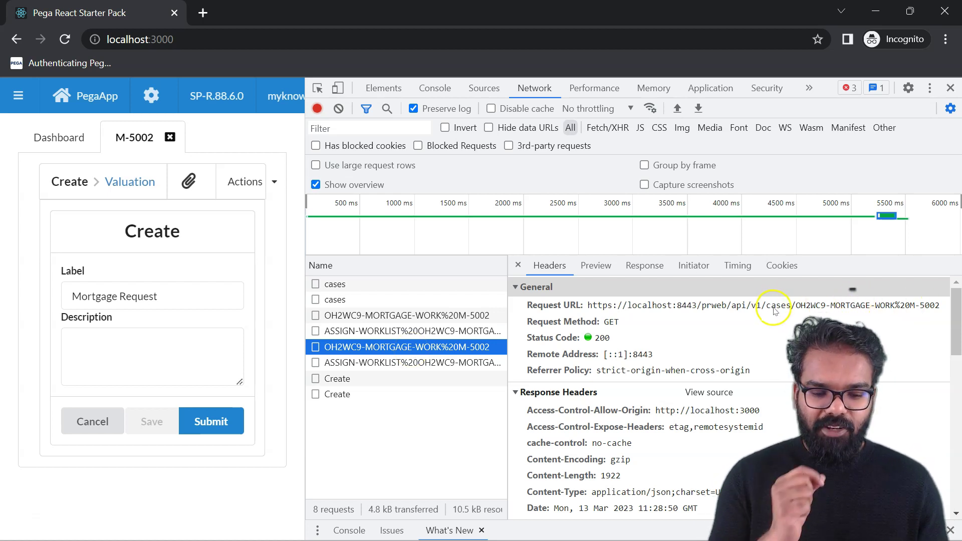
pyautogui.click(408, 363)
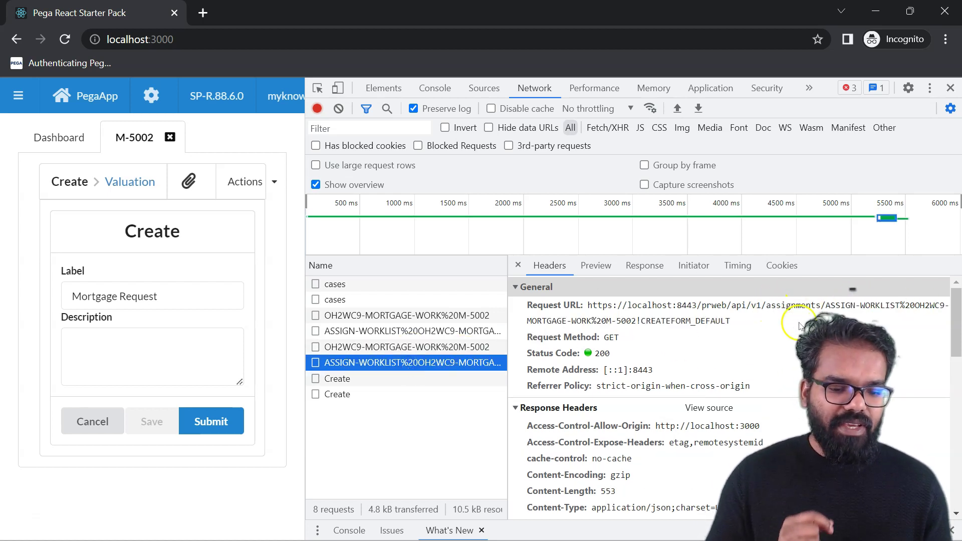
pyautogui.click(377, 379)
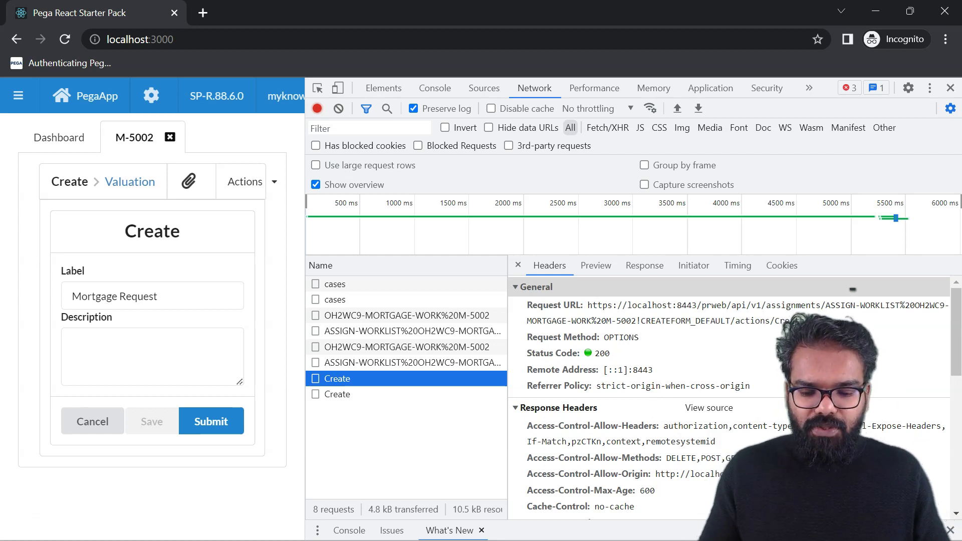
# Switch to the Pega App Studio window and open Developer tools on the Network panel.
pyautogui.click(484, 524)
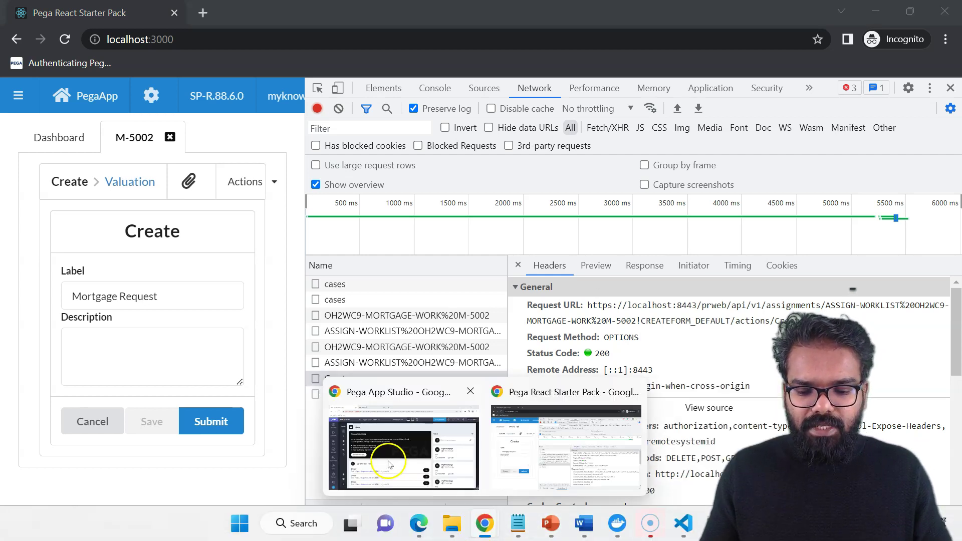
pyautogui.click(388, 464)
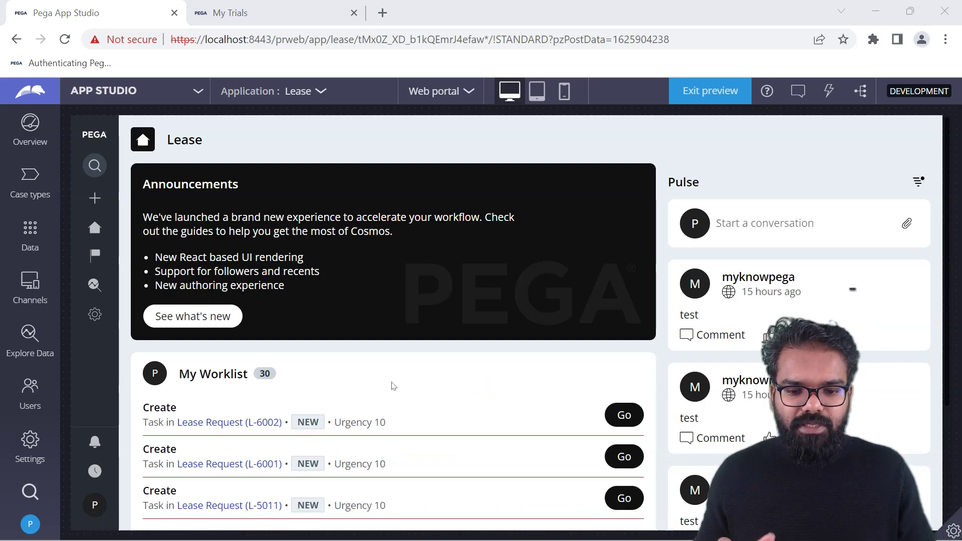
pyautogui.click(945, 39)
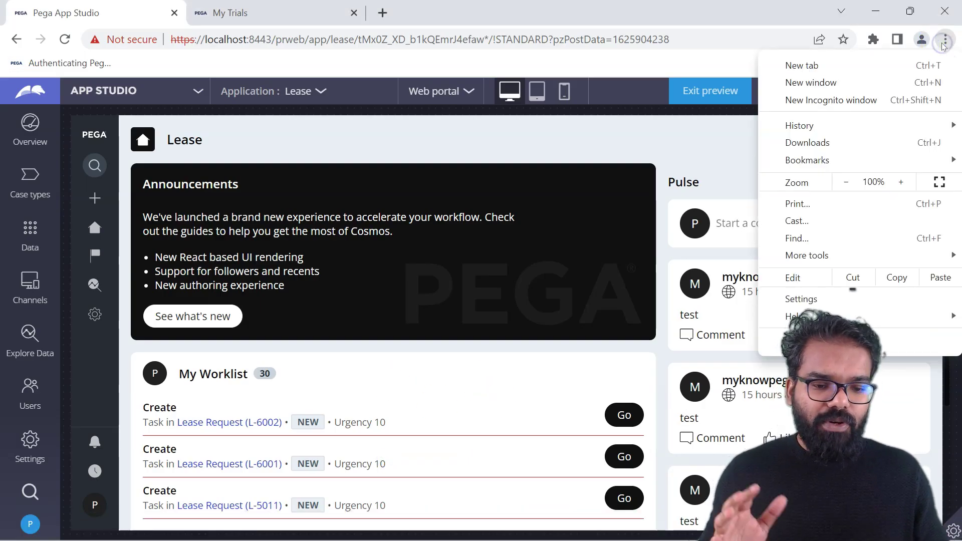
pyautogui.moveTo(811, 255)
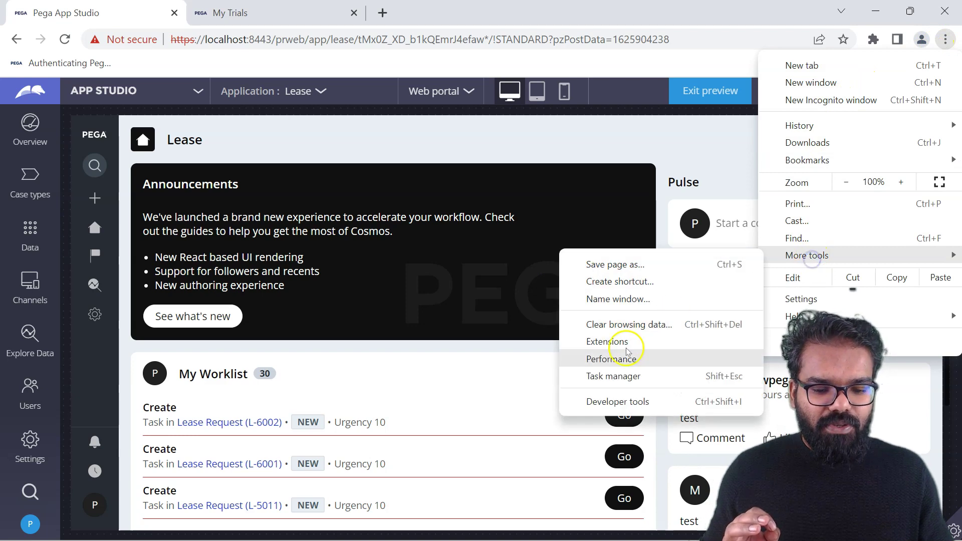
pyautogui.click(617, 402)
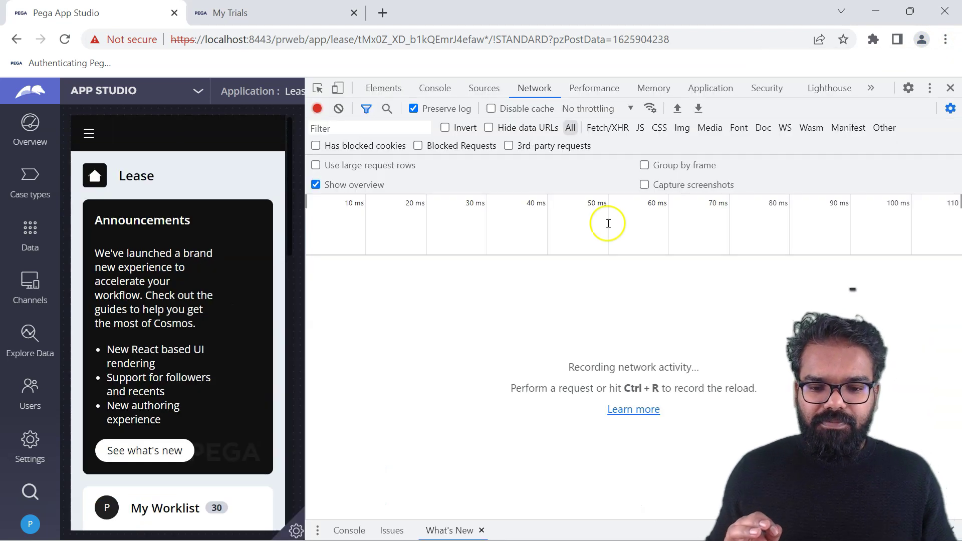
# Create Lease Request case L-6004 and inspect its V2 cases?viewType=page request (201).
pyautogui.click(89, 141)
pyautogui.click(113, 193)
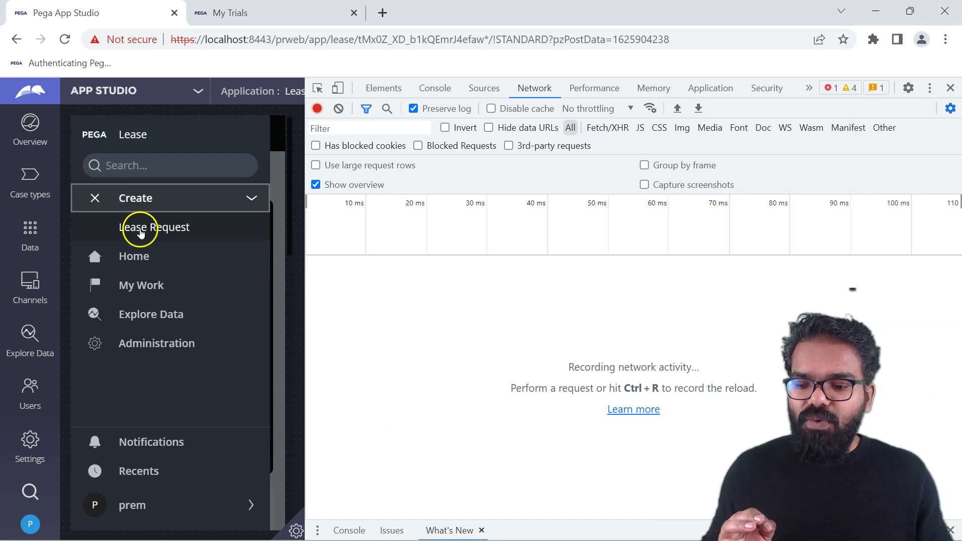
pyautogui.click(140, 230)
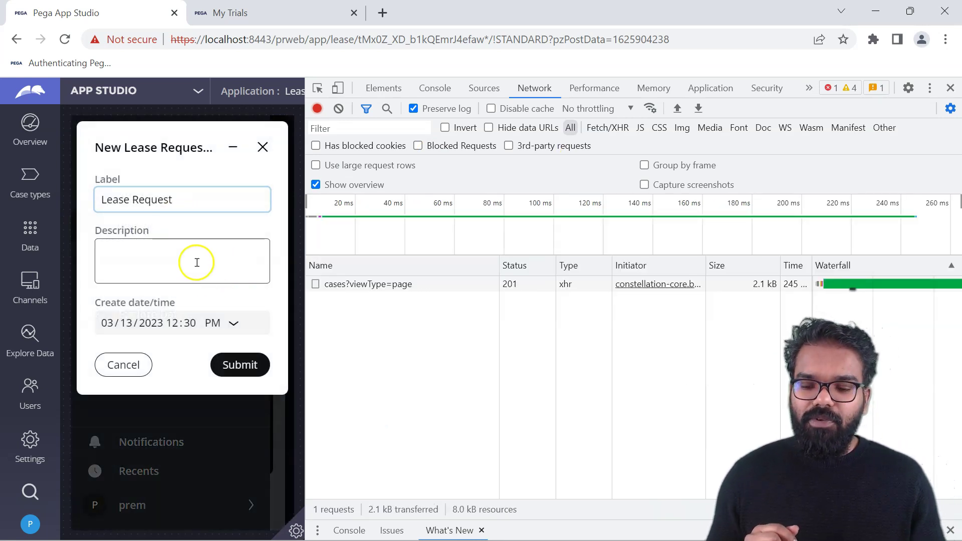
pyautogui.moveTo(303, 253); pyautogui.dragTo(465, 239)
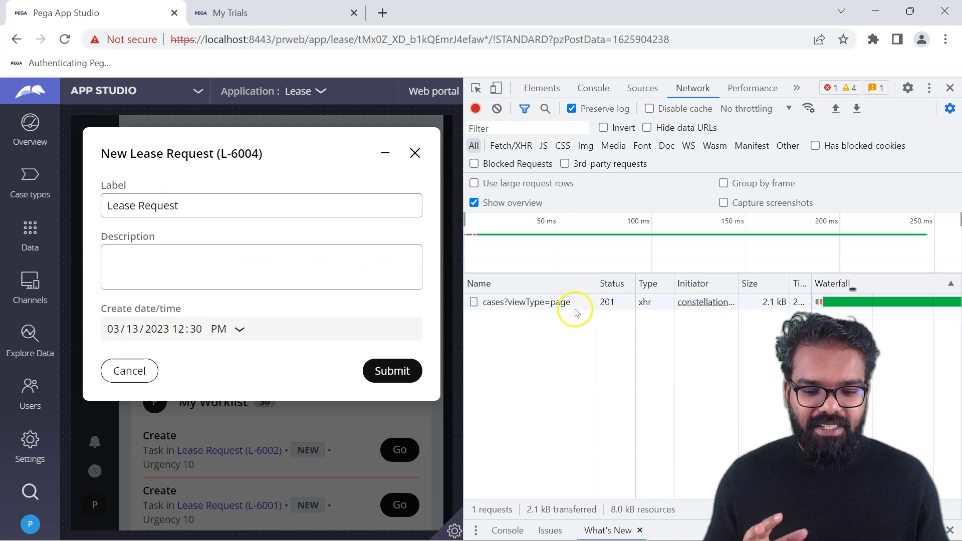
pyautogui.click(529, 302)
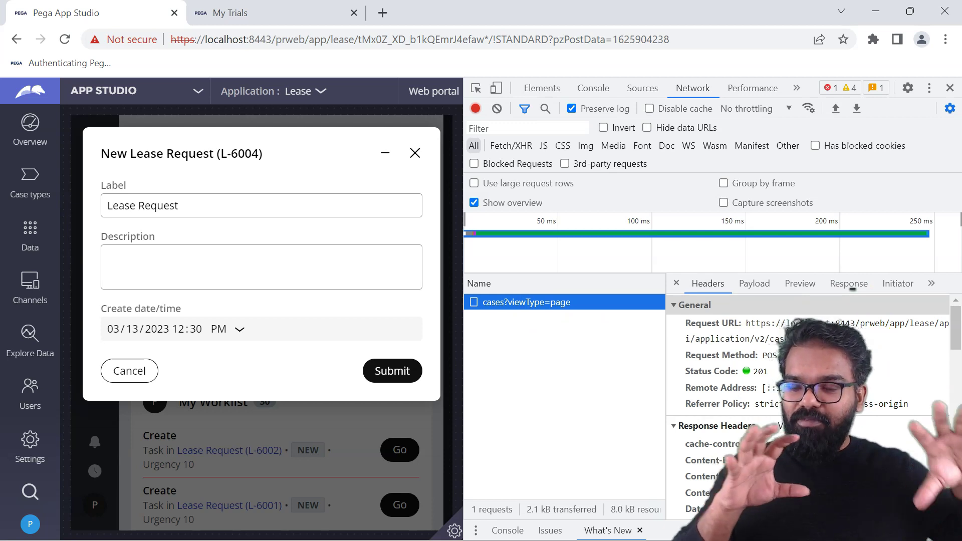
# Copy the V2 create-case JSON response and beautify it on jsonformatter.org.
pyautogui.click(849, 284)
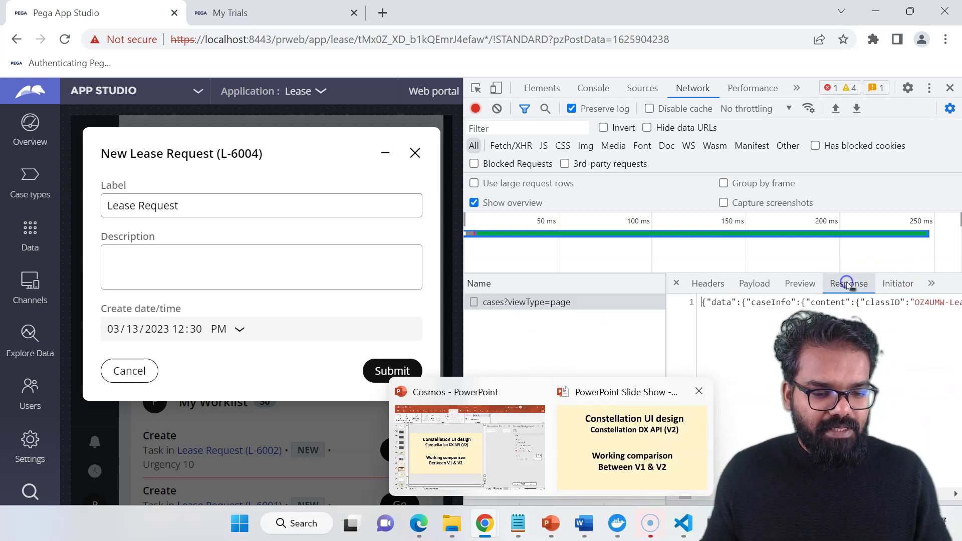
pyautogui.tripleClick(766, 307)
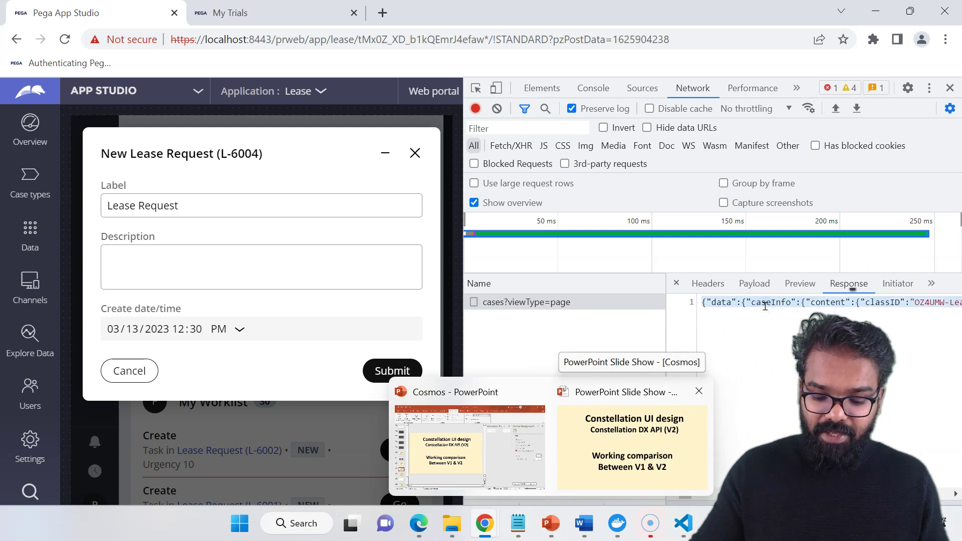
pyautogui.click(383, 12)
pyautogui.write('js')
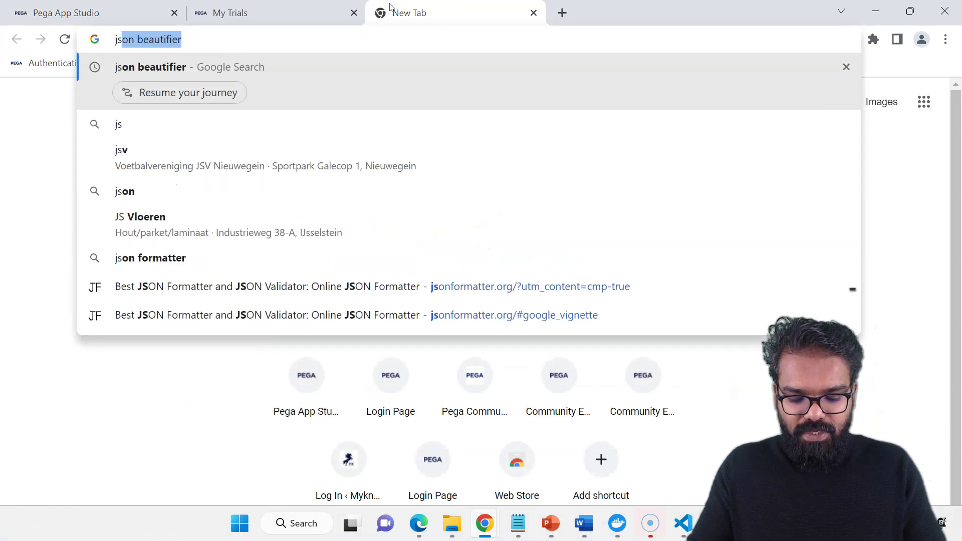
pyautogui.write('on')
pyautogui.press('Return')
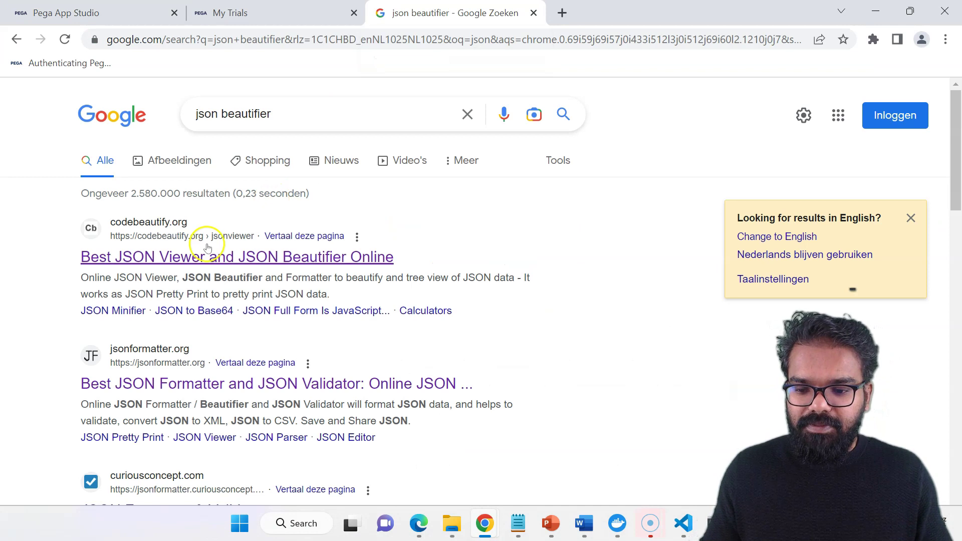
pyautogui.click(208, 248)
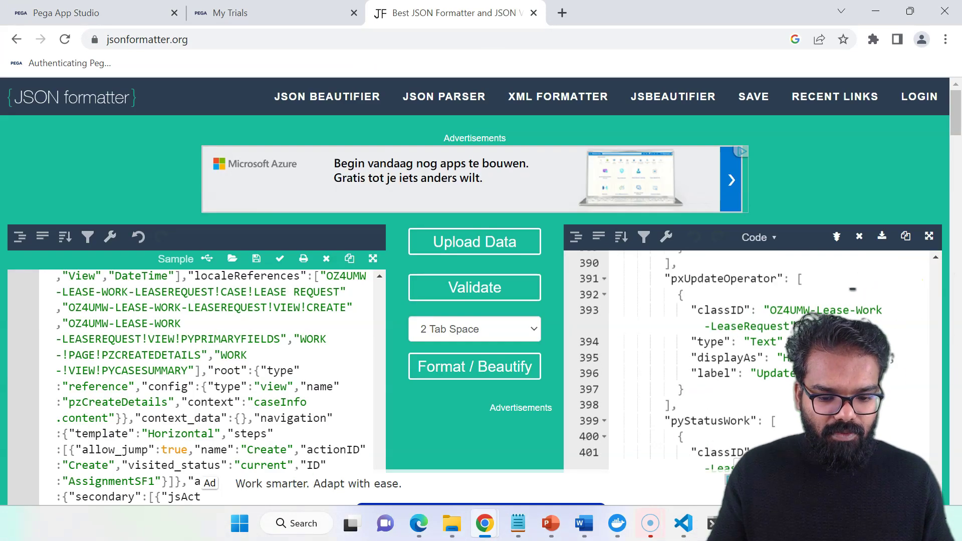
pyautogui.hotkey('alt', 'Tab')
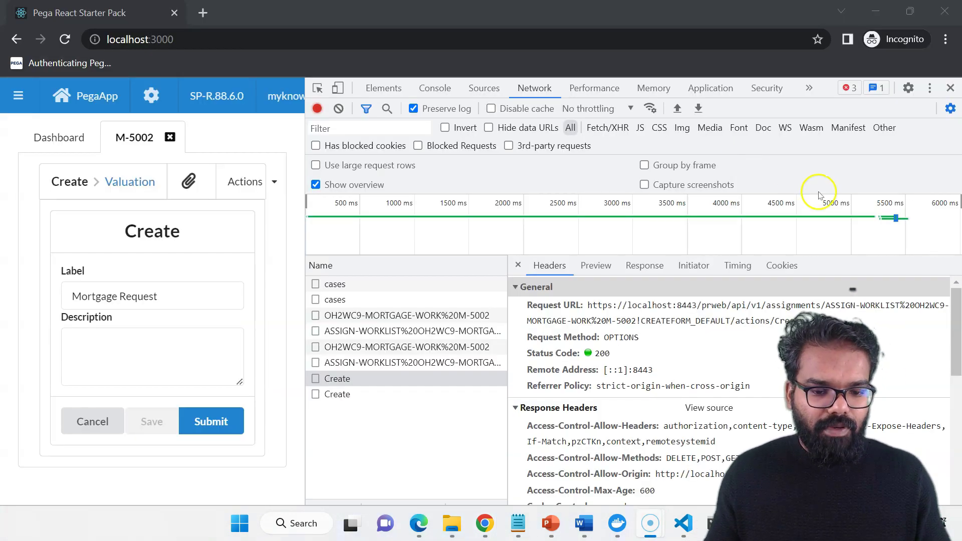
# Read the responses of the Create preflight and the V1 cases POST requests.
pyautogui.click(647, 265)
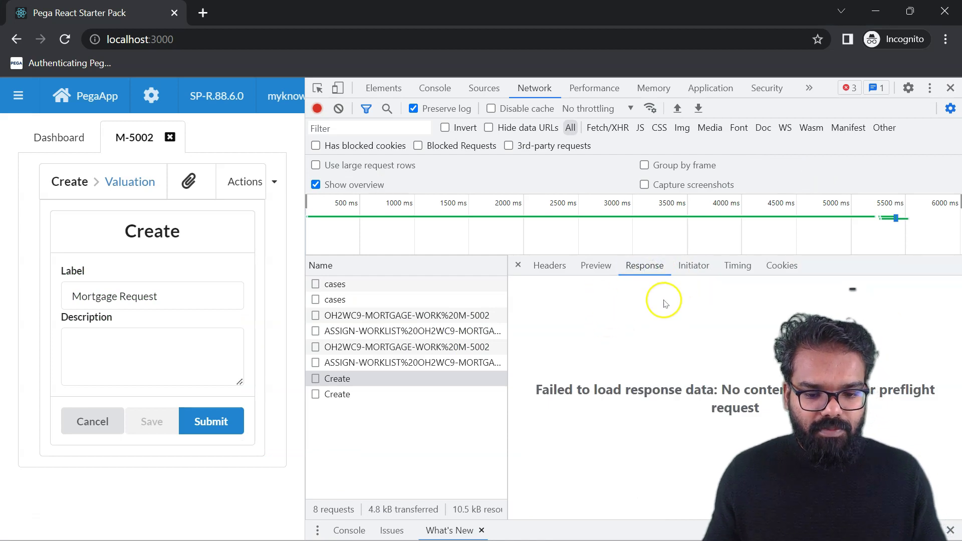
pyautogui.click(351, 300)
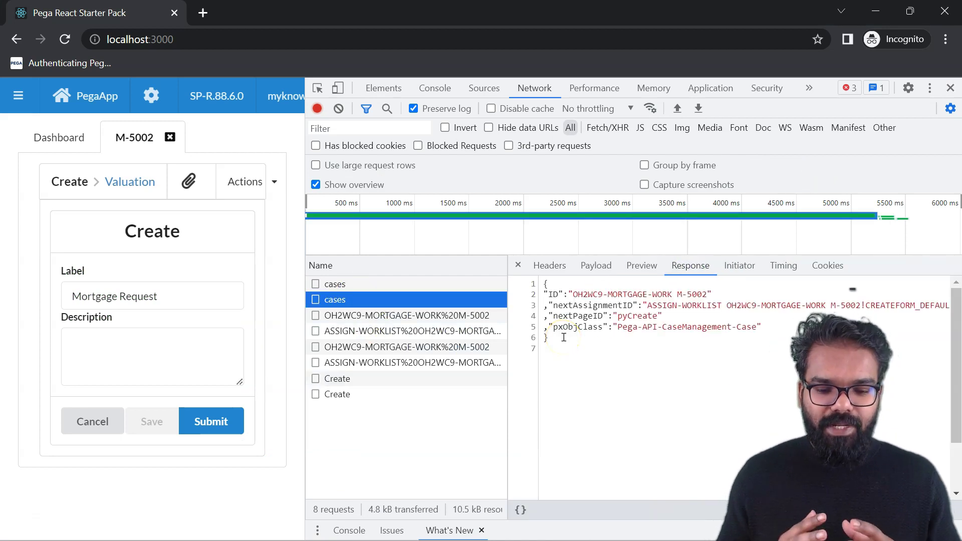
pyautogui.click(550, 299)
pyautogui.click(340, 300)
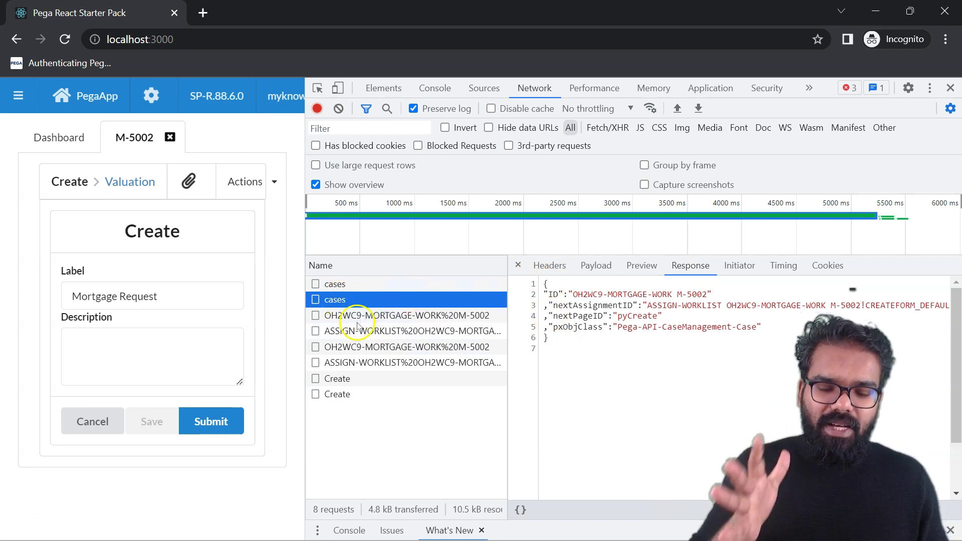
# Read the M-5002 case, assignment and Create view responses, ending on the pyWorkPage Create view.
pyautogui.click(357, 331)
pyautogui.click(356, 347)
pyautogui.click(667, 279)
pyautogui.moveTo(956, 297)
pyautogui.mouseDown()
pyautogui.moveTo(956, 469)
pyautogui.moveTo(956, 313)
pyautogui.mouseUp()
pyautogui.click(398, 363)
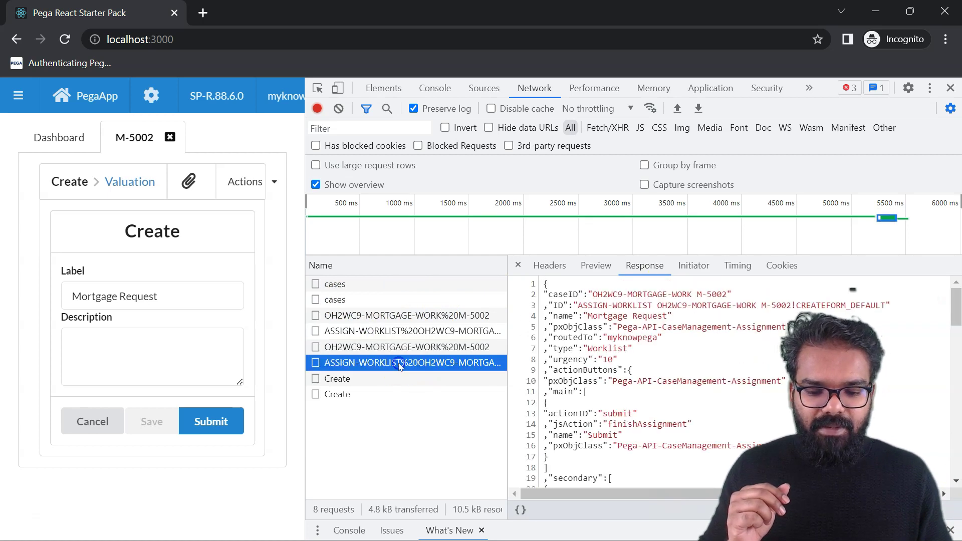
pyautogui.click(955, 313)
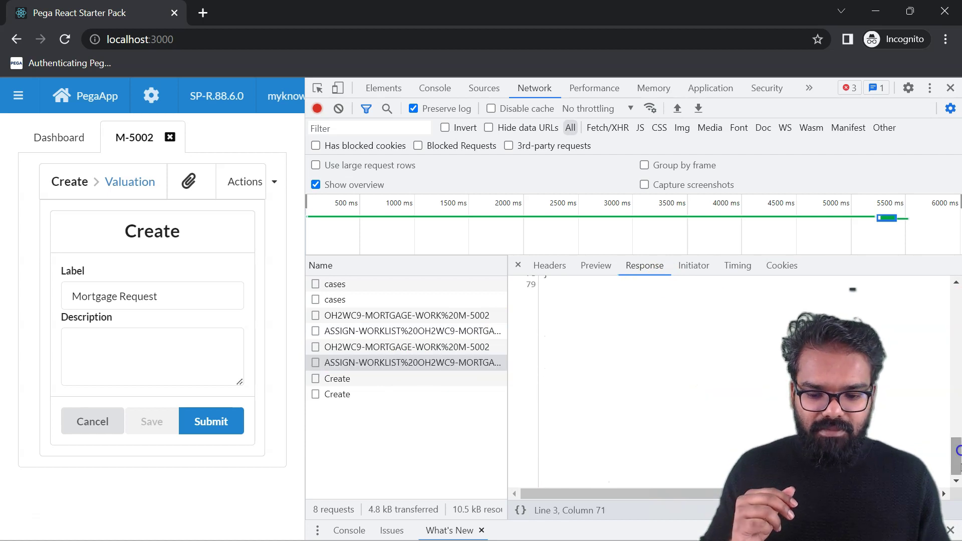
pyautogui.click(365, 394)
pyautogui.moveTo(532, 494)
pyautogui.mouseDown()
pyautogui.moveTo(752, 494)
pyautogui.moveTo(533, 493)
pyautogui.mouseUp()
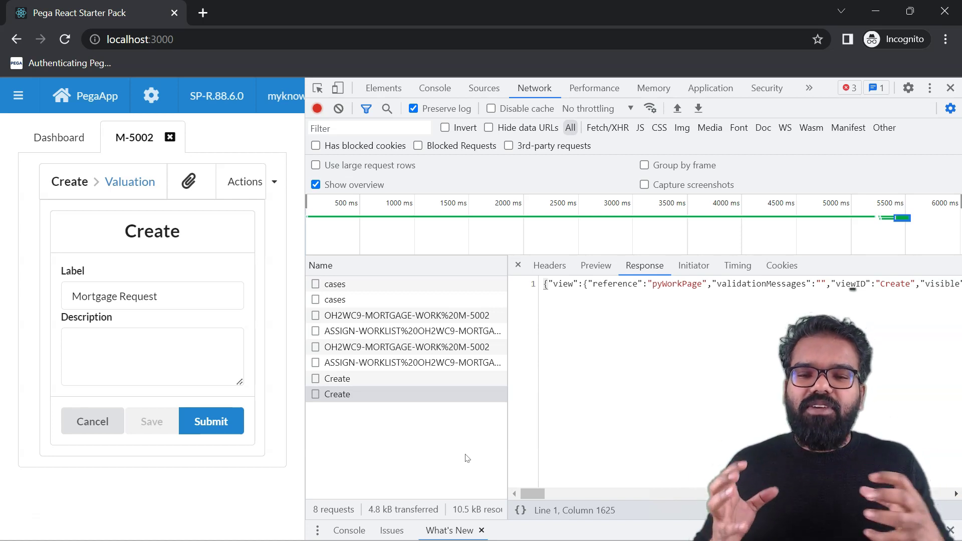
# Return to App Studio's V2 cases response for Lease Request L-6004.
pyautogui.click(535, 424)
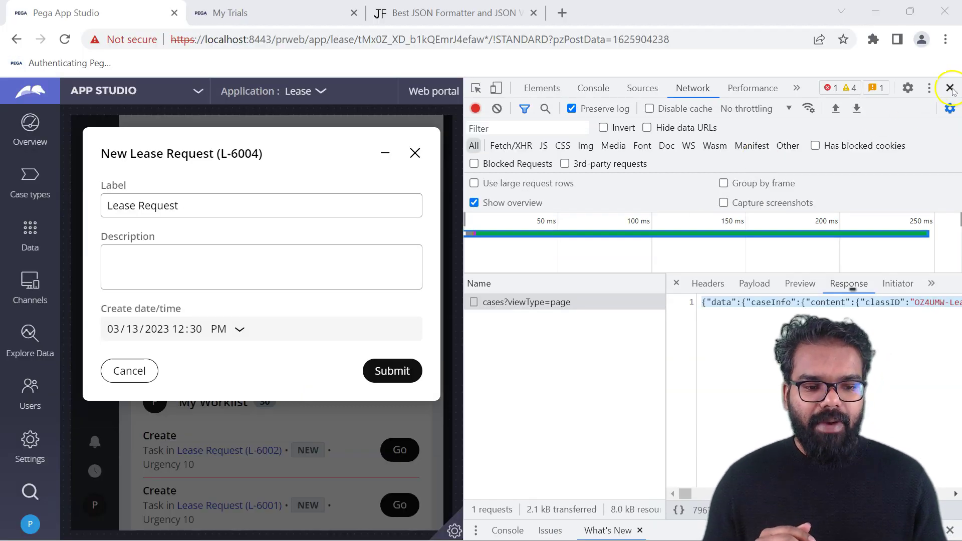
# Close DevTools and switch to Admin Studio's Pega API resources page.
pyautogui.click(951, 88)
pyautogui.click(140, 91)
pyautogui.click(141, 185)
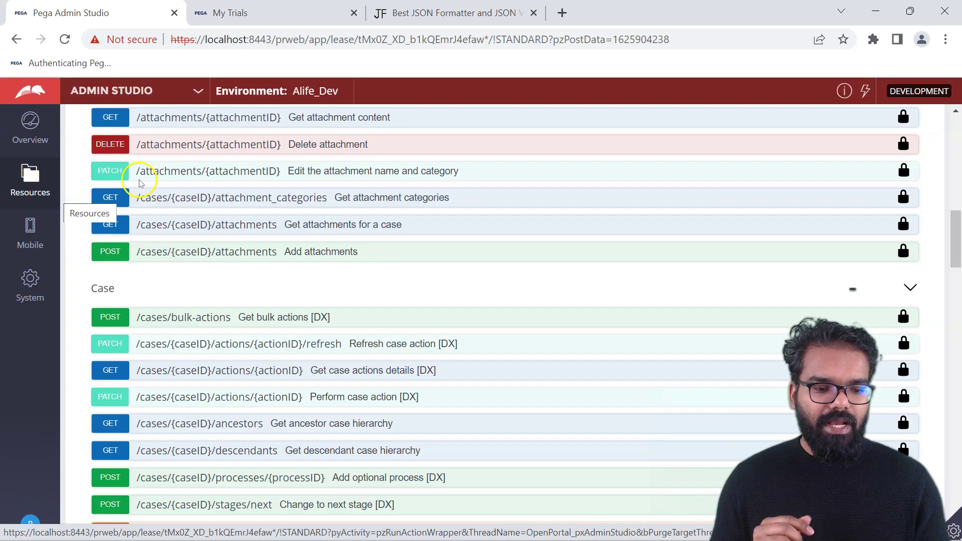
pyautogui.moveTo(958, 258); pyautogui.dragTo(951, 282)
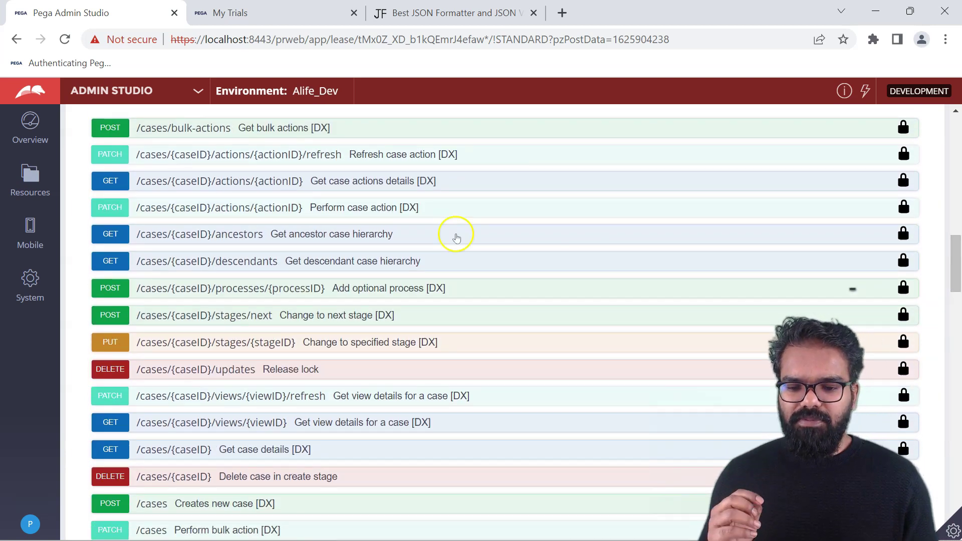
pyautogui.moveTo(953, 252); pyautogui.dragTo(539, 119)
# Select V1 Pega API as the service package and browse its endpoints.
pyautogui.click(135, 166)
pyautogui.click(116, 185)
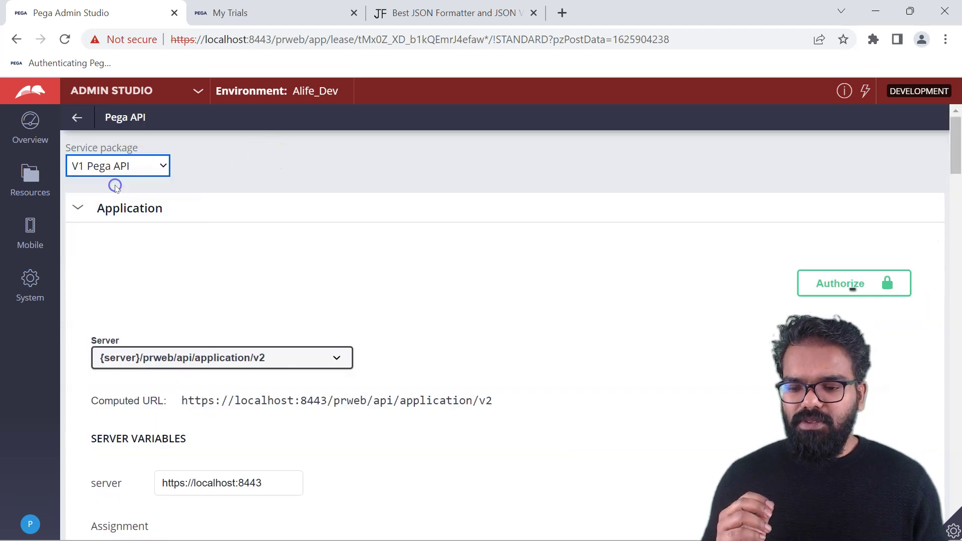
pyautogui.moveTo(951, 167); pyautogui.dragTo(957, 208)
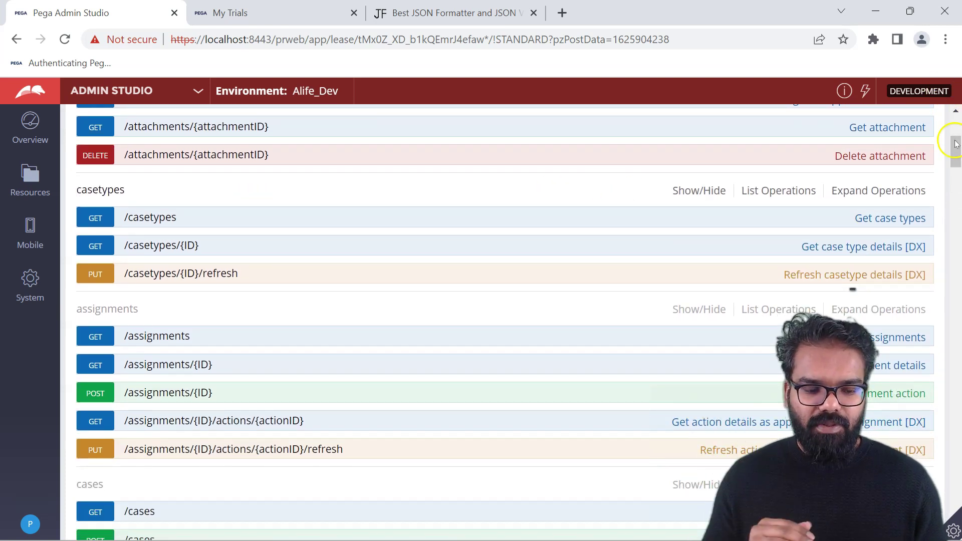
# Select the V2 DX API package and expand the POST /cases 'Creates new case' endpoint.
pyautogui.scroll(-5, 877, 225)
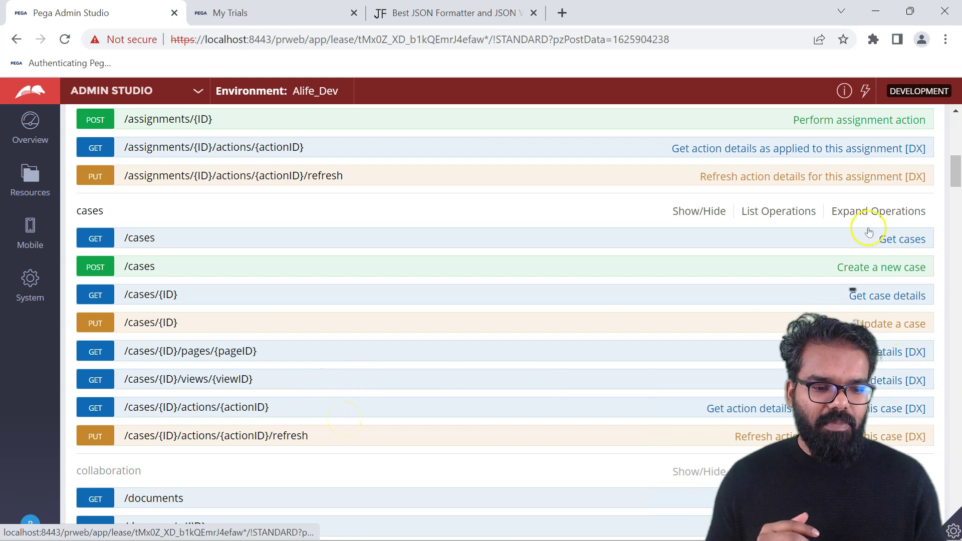
pyautogui.scroll(15, 958, 168)
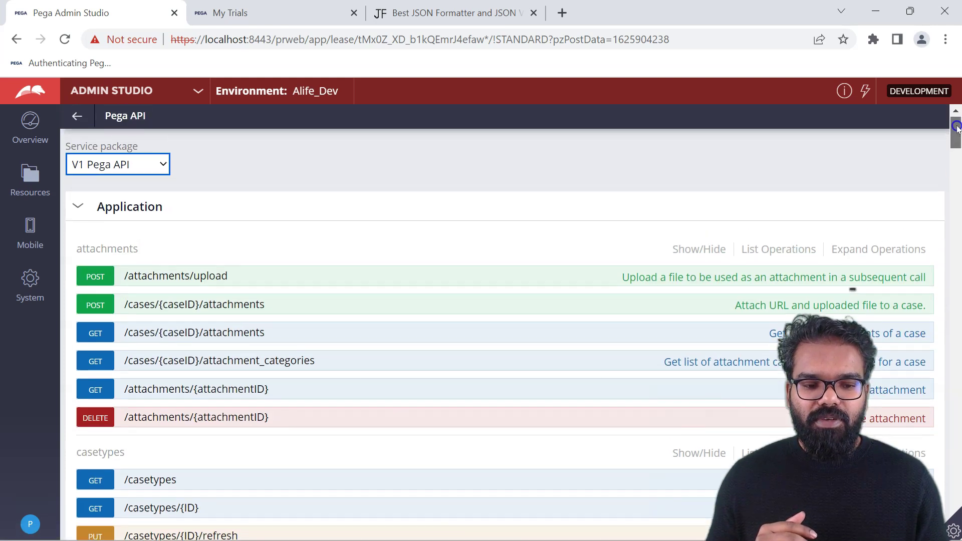
pyautogui.click(154, 167)
pyautogui.click(123, 200)
pyautogui.moveTo(956, 129); pyautogui.dragTo(956, 256)
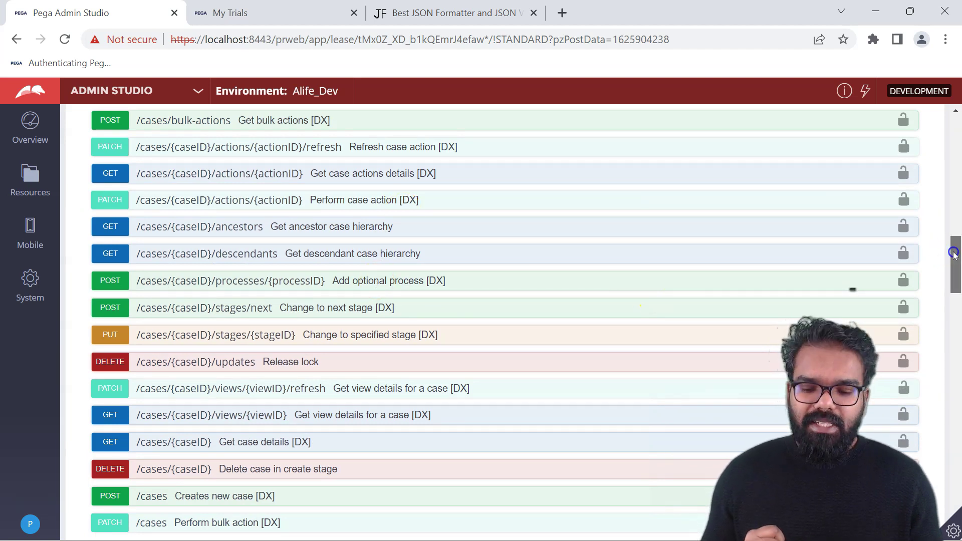
pyautogui.moveTo(955, 255); pyautogui.dragTo(957, 263)
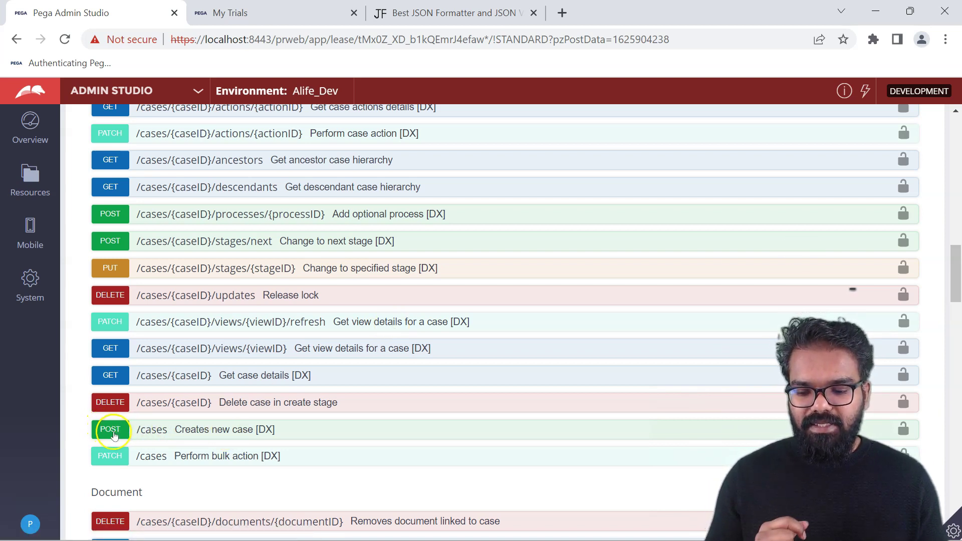
pyautogui.click(114, 435)
pyautogui.moveTo(956, 190); pyautogui.dragTo(955, 224)
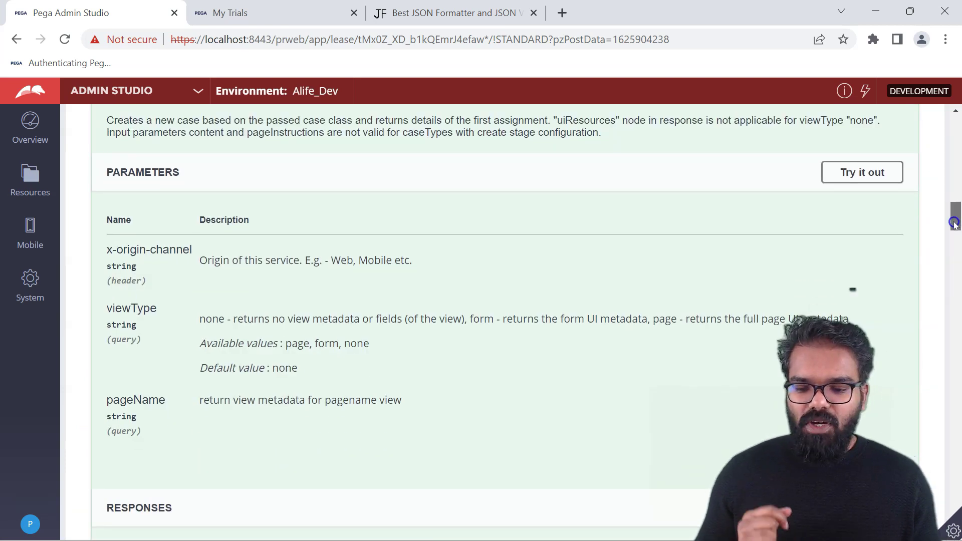
# Try out POST /cases with viewType kept at none and execute it, returning 401.
pyautogui.click(860, 181)
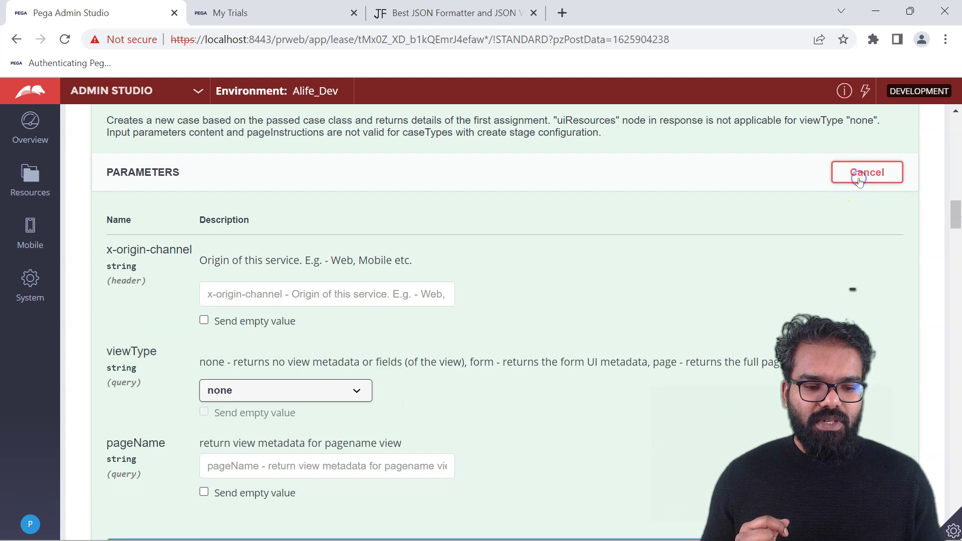
pyautogui.moveTo(953, 218); pyautogui.dragTo(957, 226)
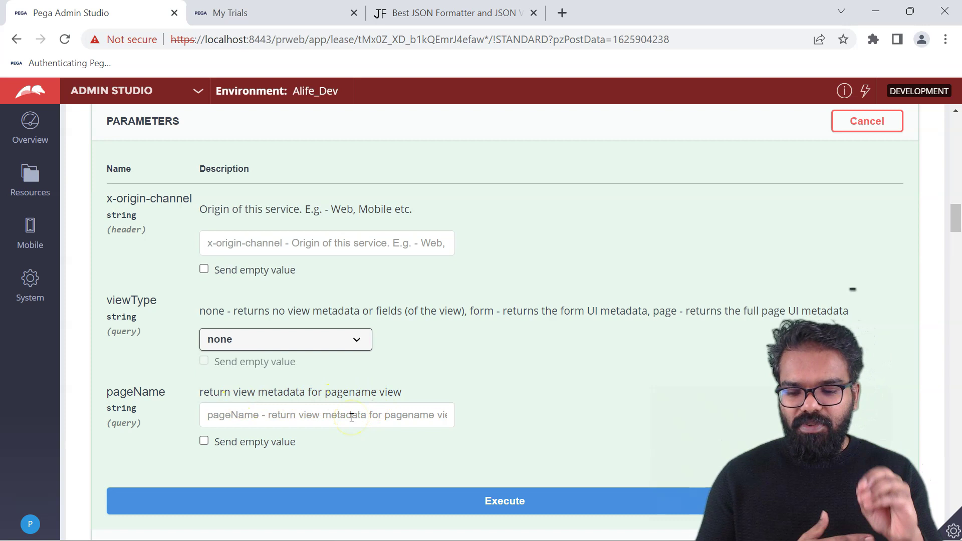
pyautogui.click(296, 345)
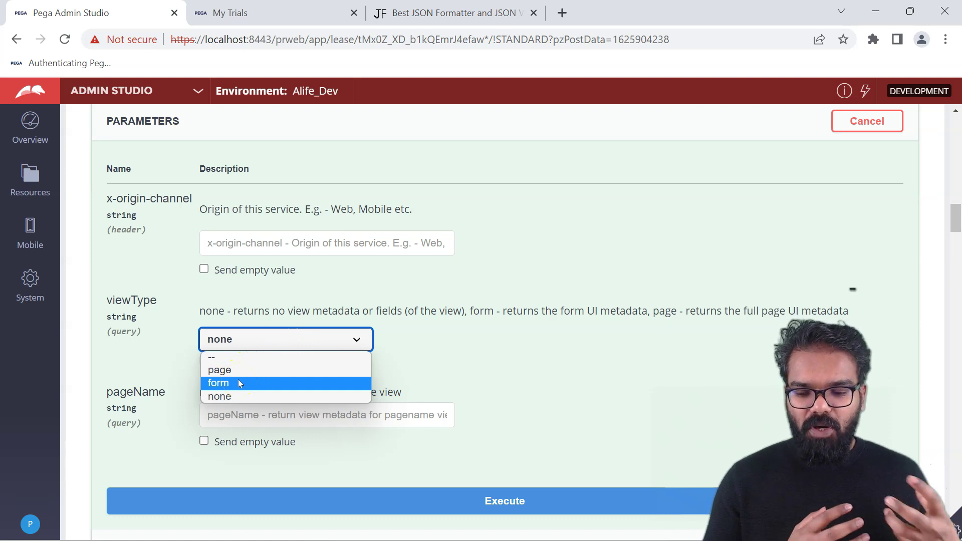
pyautogui.click(420, 348)
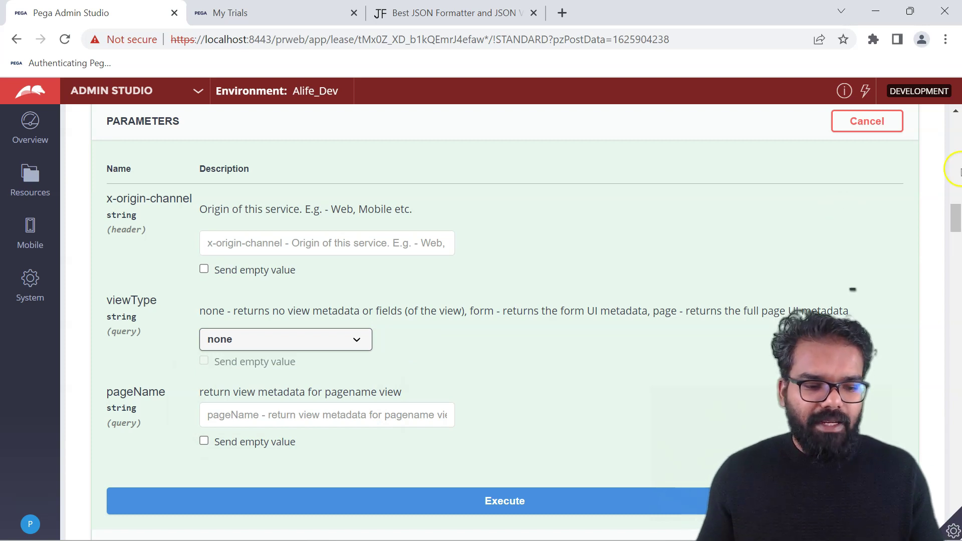
pyautogui.moveTo(954, 212); pyautogui.dragTo(954, 232)
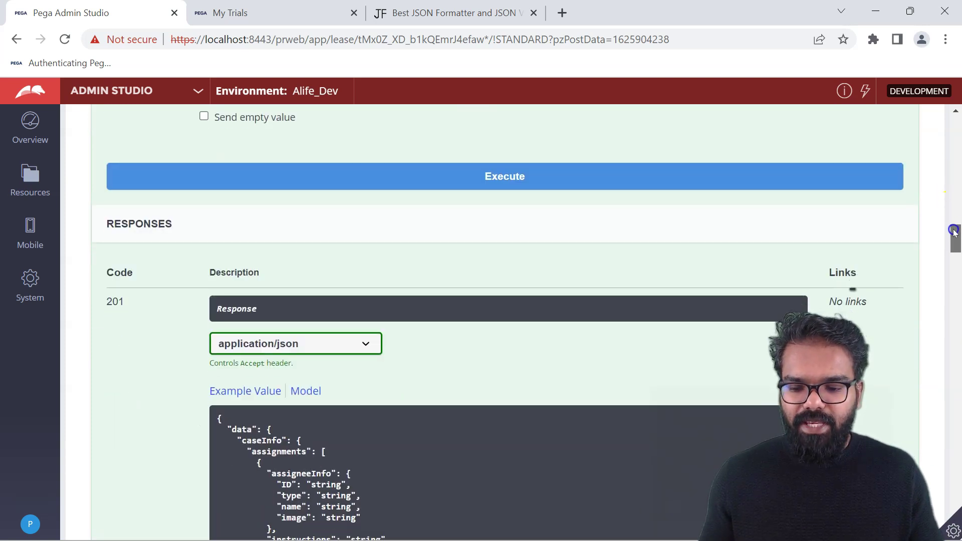
pyautogui.scroll(3, 955, 234)
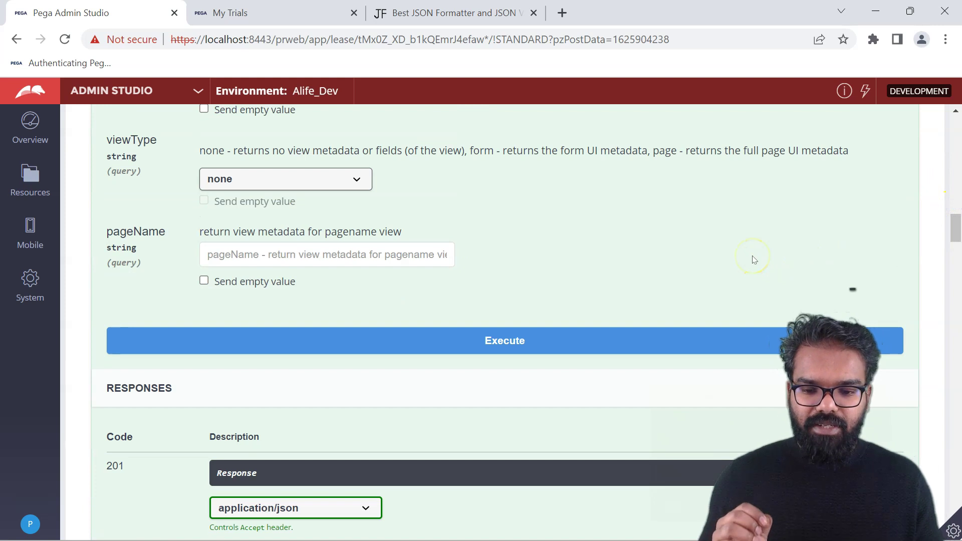
pyautogui.moveTo(956, 223); pyautogui.dragTo(954, 187)
pyautogui.click(474, 422)
# Open the OAuth2 authorization dialog and paste the client secret from the notes.
pyautogui.click(904, 227)
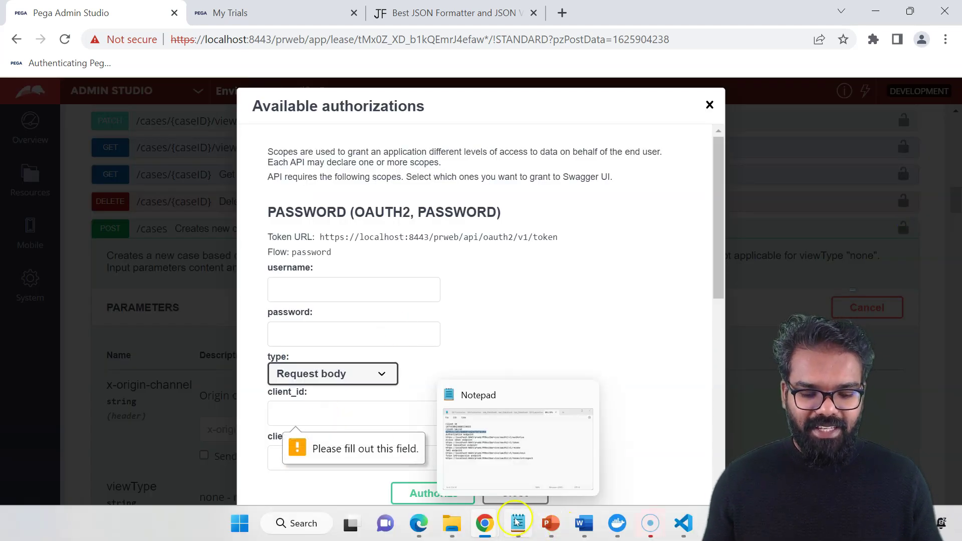
pyautogui.click(518, 524)
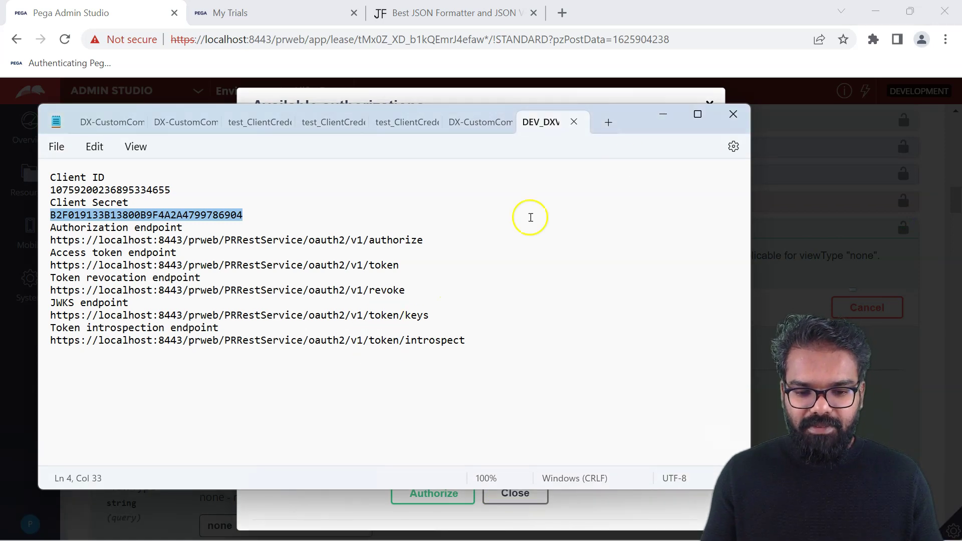
pyautogui.hotkey('alt', 'Tab')
pyautogui.click(518, 524)
pyautogui.rightClick(176, 217)
pyautogui.click(215, 294)
pyautogui.hotkey('alt', 'Tab')
pyautogui.click(333, 458)
pyautogui.hotkey('ctrl', 'a')
pyautogui.hotkey('ctrl', 'v')
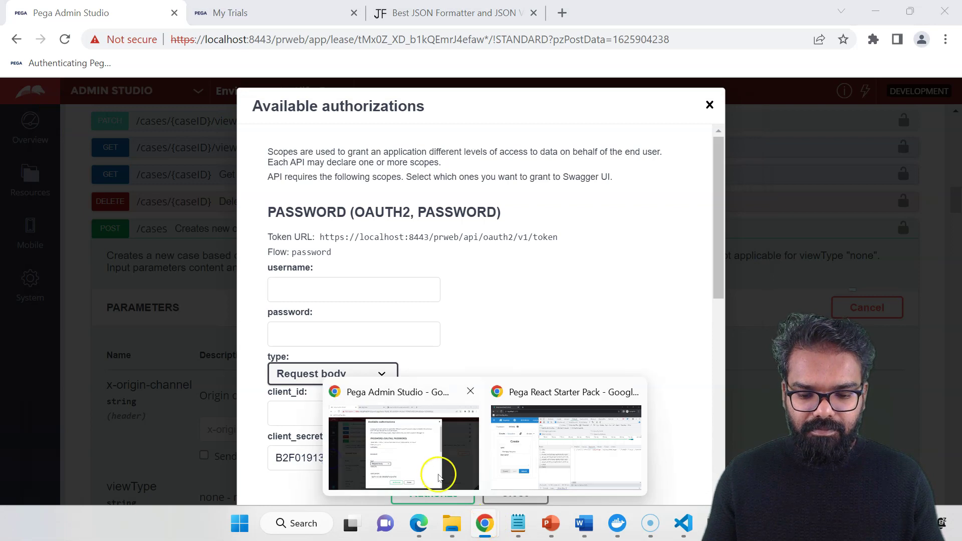
# Copy the Client ID from the notes into the client_id field.
pyautogui.click(518, 524)
pyautogui.doubleClick(108, 190)
pyautogui.hotkey('ctrl', 'c')
pyautogui.hotkey('alt', 'Tab')
pyautogui.click(344, 414)
pyautogui.hotkey('ctrl', 'v')
# Enter the username and password, authorize, and close the authorizations dialog.
pyautogui.click(301, 290)
pyautogui.write('prem')
pyautogui.press('Tab')
pyautogui.write('rules')
pyautogui.click(434, 503)
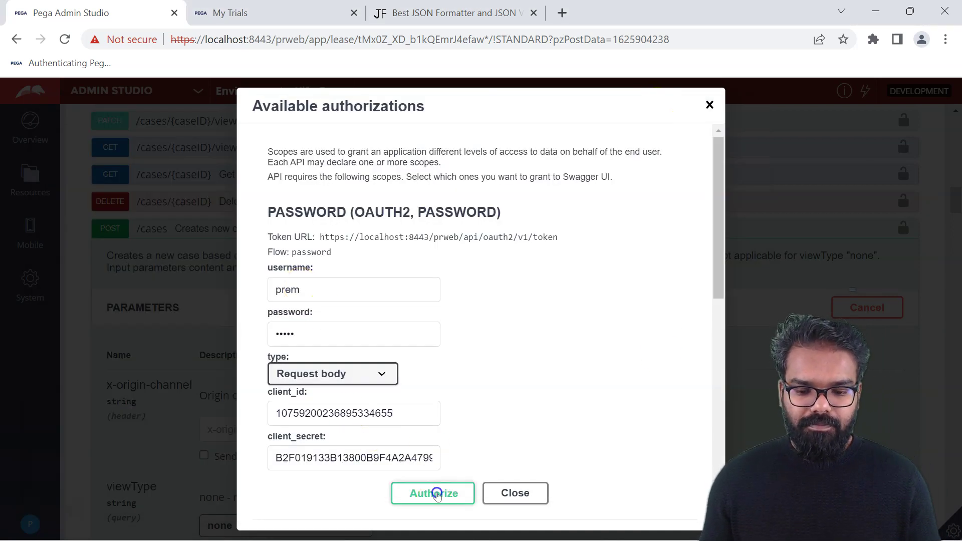
pyautogui.click(710, 105)
pyautogui.moveTo(957, 197); pyautogui.dragTo(958, 226)
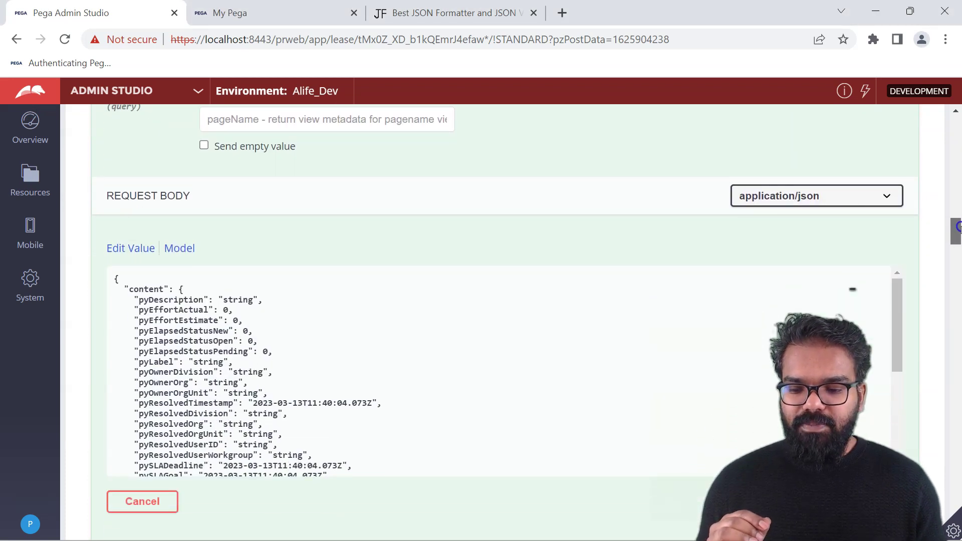
pyautogui.moveTo(895, 296)
pyautogui.mouseDown()
pyautogui.moveTo(898, 388)
pyautogui.moveTo(898, 285)
pyautogui.mouseUp()
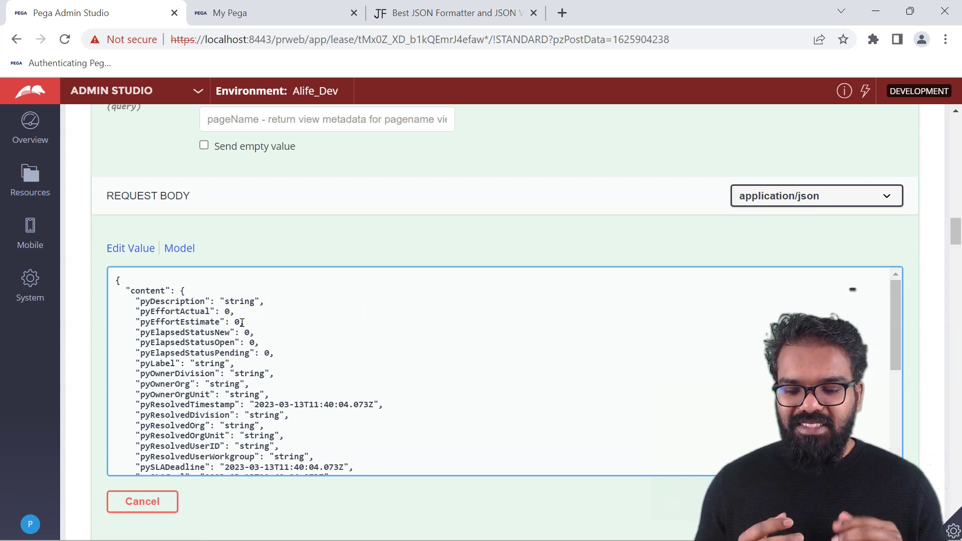
pyautogui.moveTo(898, 323); pyautogui.dragTo(898, 356)
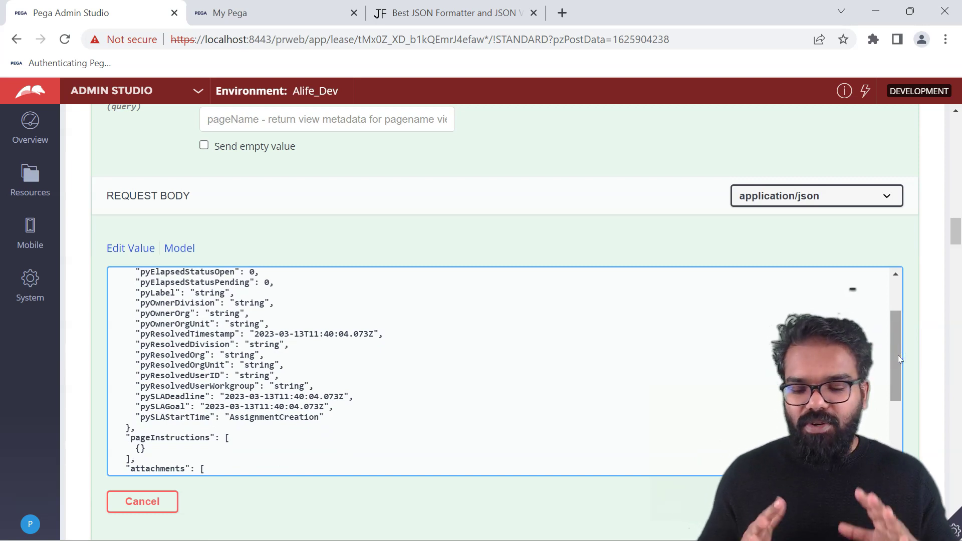
pyautogui.click(152, 441)
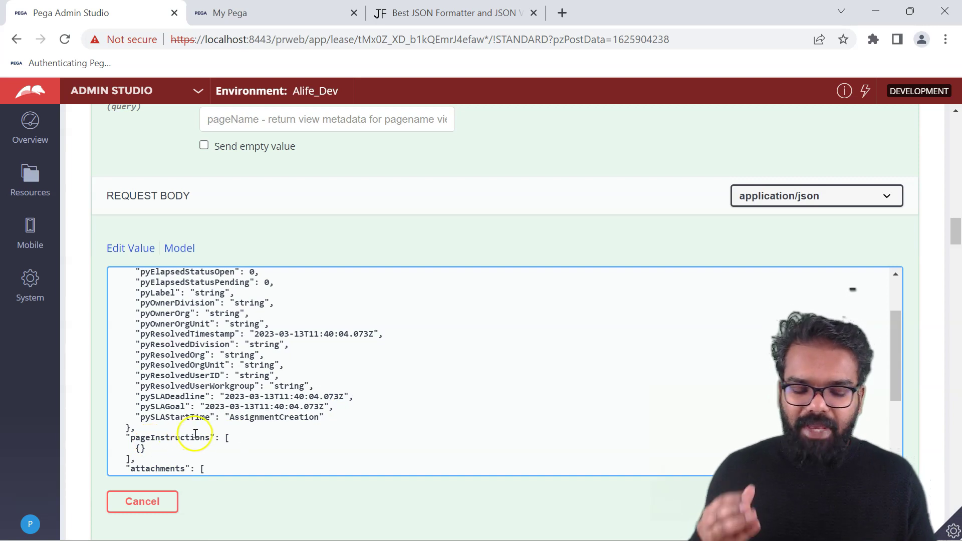
pyautogui.click(900, 329)
pyautogui.moveTo(899, 326); pyautogui.dragTo(892, 339)
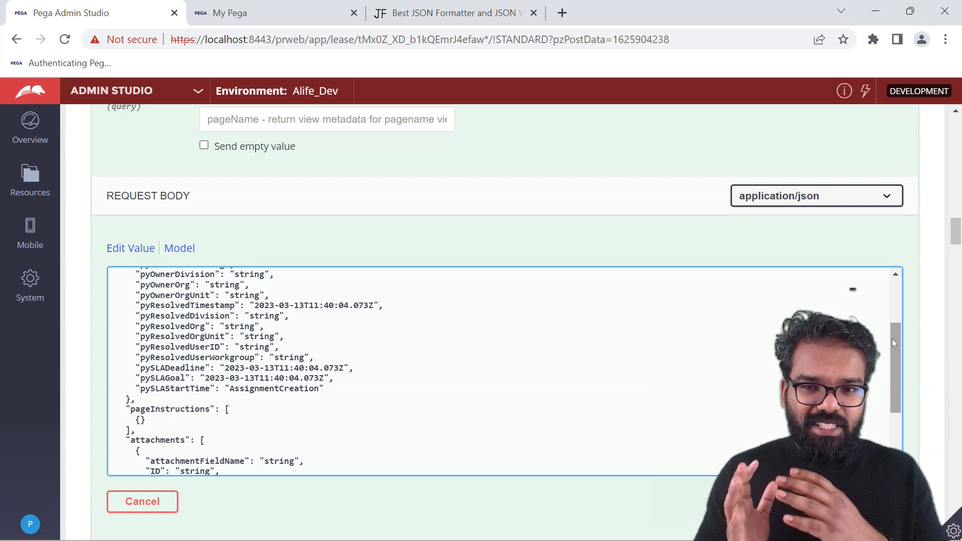
pyautogui.moveTo(892, 339); pyautogui.dragTo(895, 375)
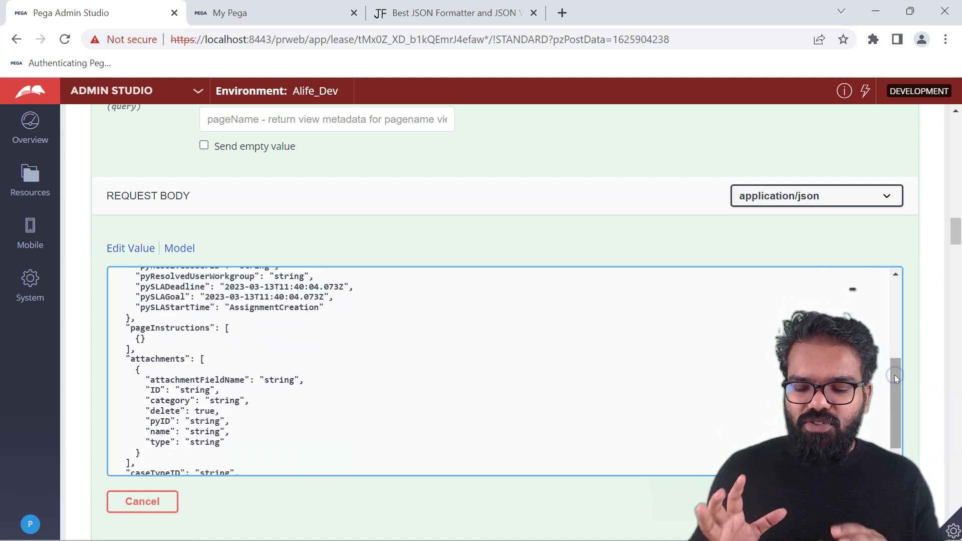
pyautogui.moveTo(895, 378); pyautogui.dragTo(899, 302)
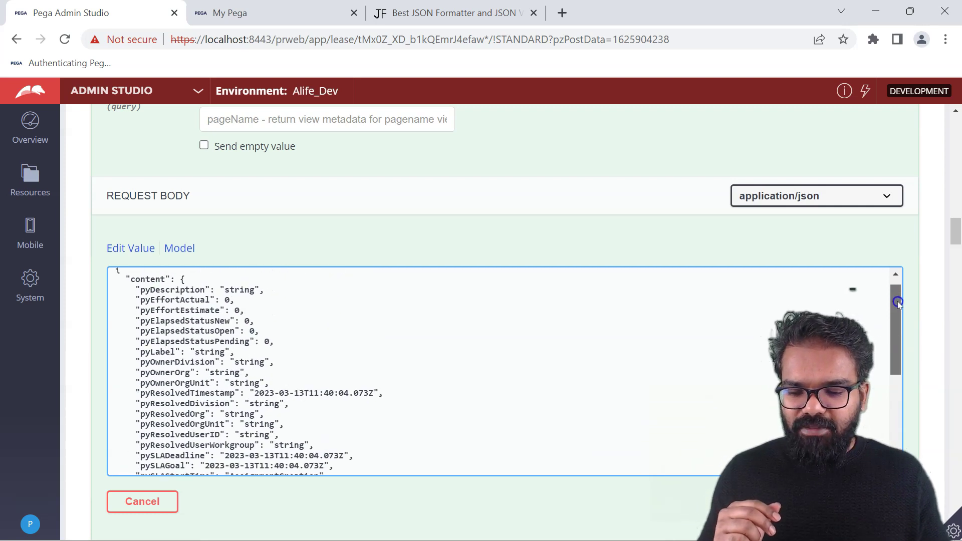
pyautogui.click(131, 251)
pyautogui.moveTo(155, 332); pyautogui.dragTo(161, 432)
# Remove the content, pageInstructions and attachments blocks and copy the OZ4UMW-Lease-Work-LeaseRequest class name from Dev Studio for caseTypeID.
pyautogui.press('Delete')
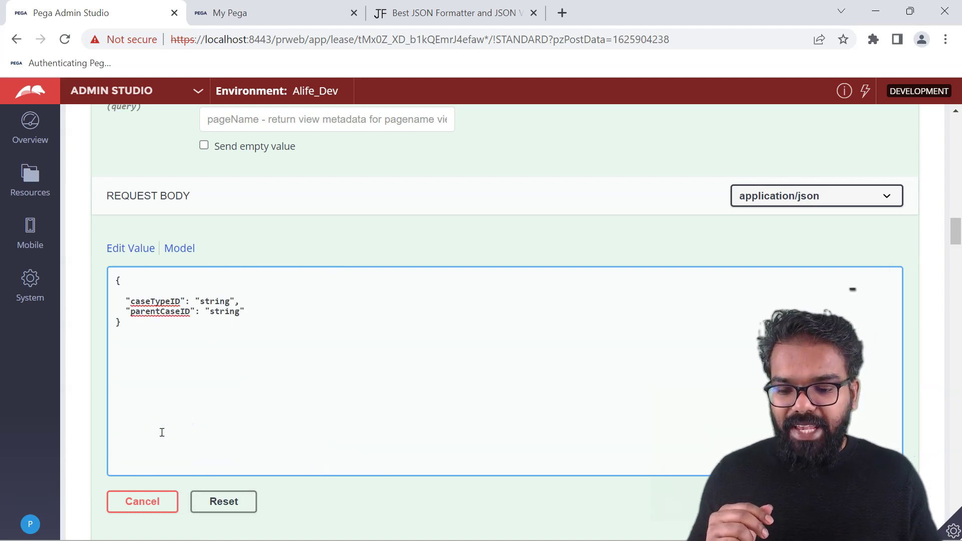
pyautogui.doubleClick(222, 300)
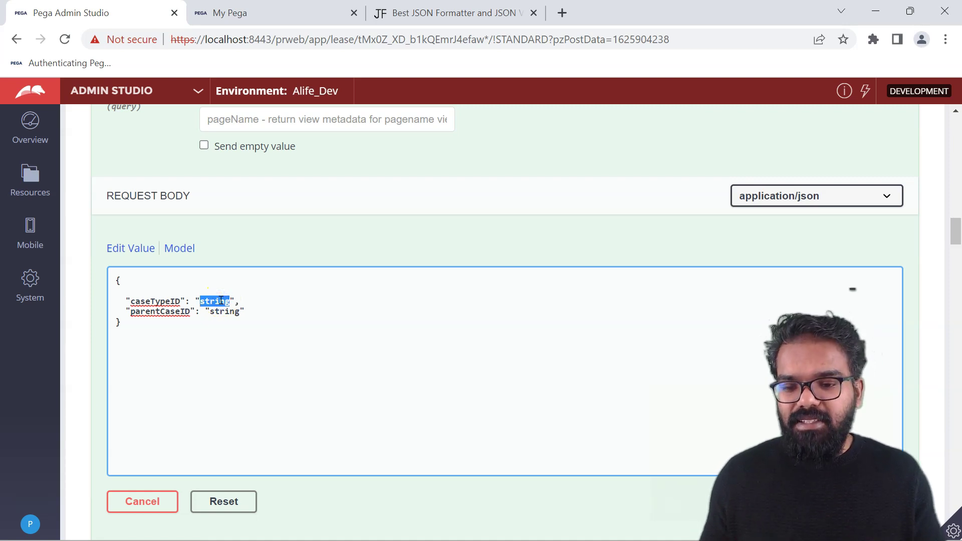
pyautogui.click(178, 95)
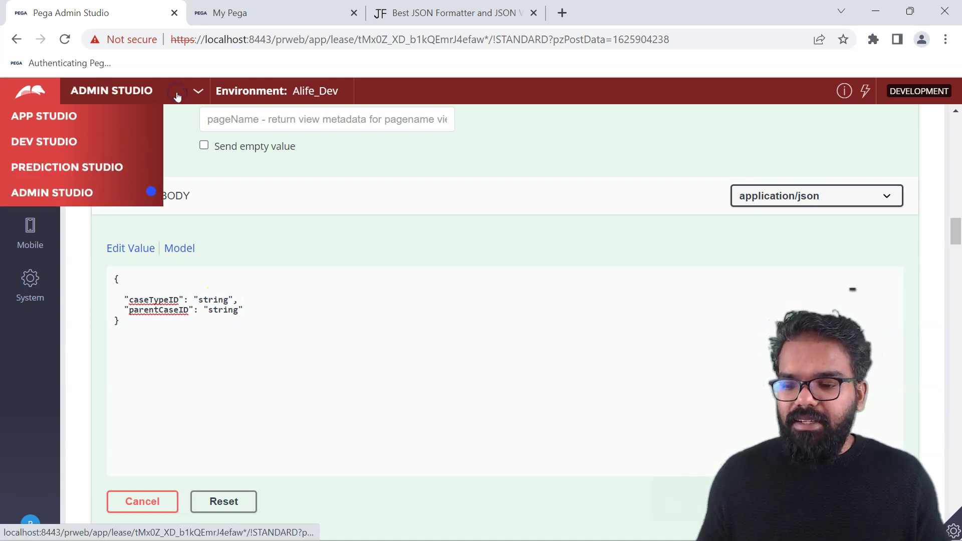
pyautogui.click(71, 140)
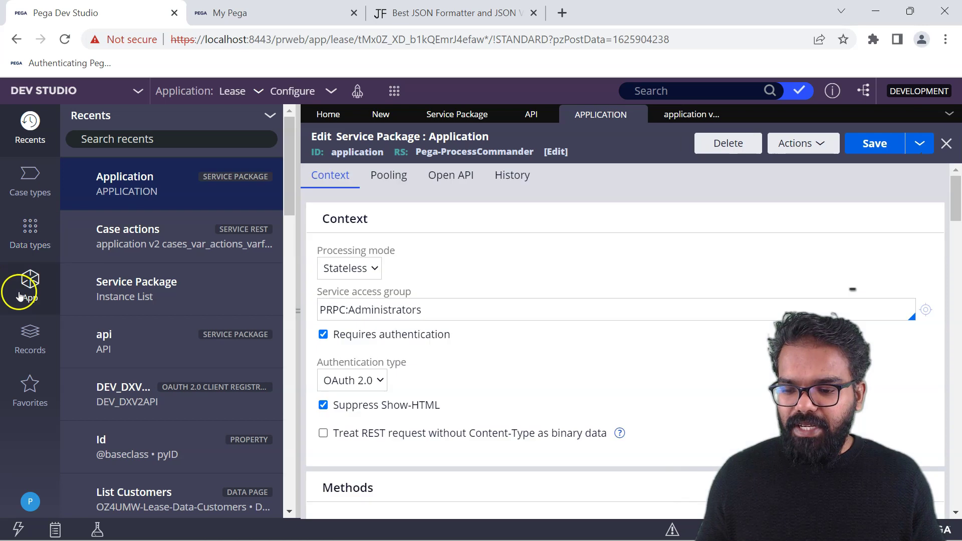
pyautogui.click(22, 289)
pyautogui.click(131, 174)
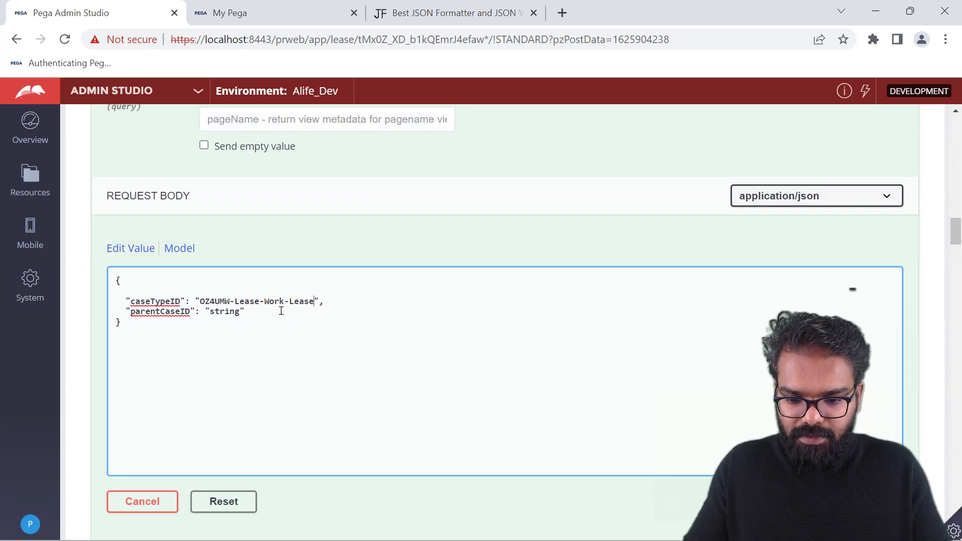
# Delete the parentCaseID entry so the body holds only caseTypeID.
pyautogui.moveTo(255, 311); pyautogui.dragTo(204, 312)
pyautogui.press('BackSpace')
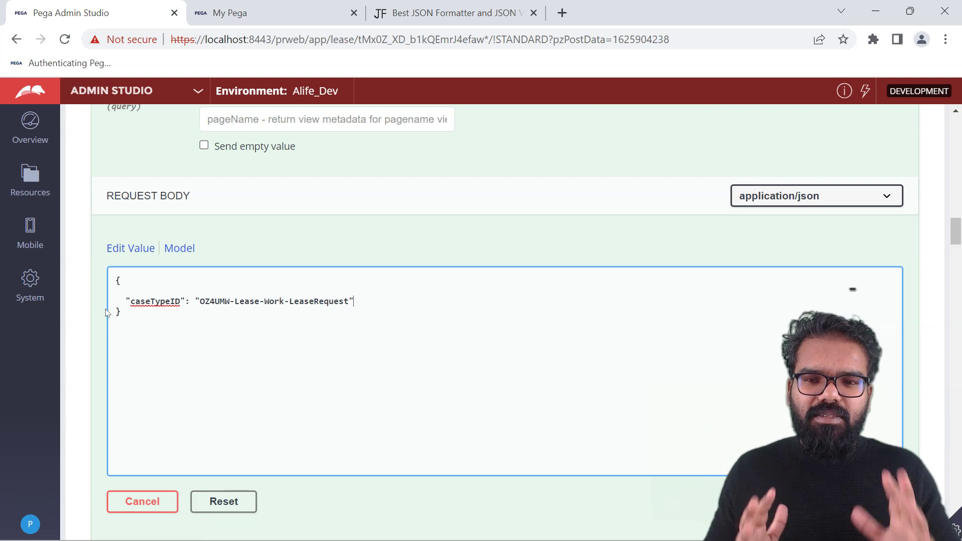
pyautogui.moveTo(955, 231)
pyautogui.mouseDown()
pyautogui.moveTo(957, 195)
pyautogui.moveTo(959, 249)
pyautogui.mouseUp()
# Execute the POST /cases request and review the 201 response for Lease Request L-6005.
pyautogui.click(526, 334)
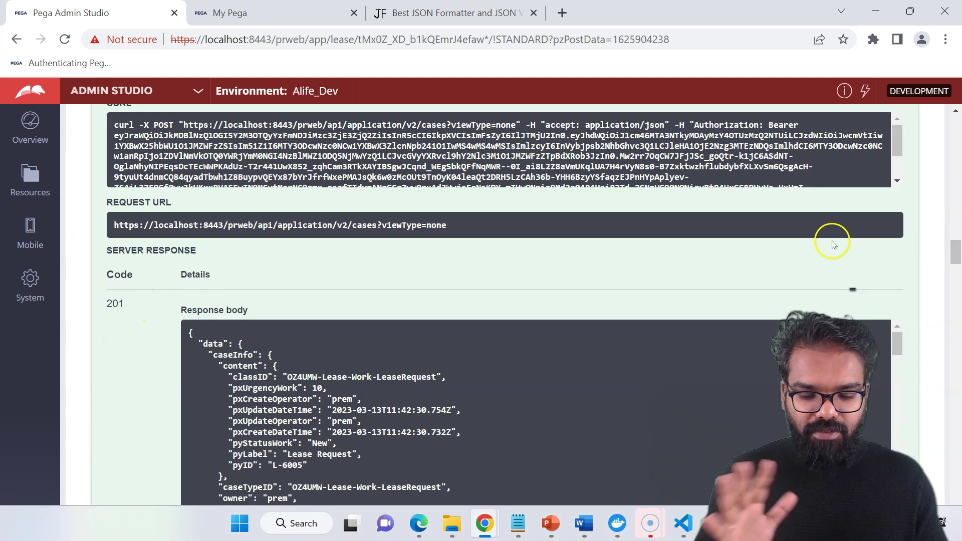
pyautogui.moveTo(957, 257); pyautogui.dragTo(957, 267)
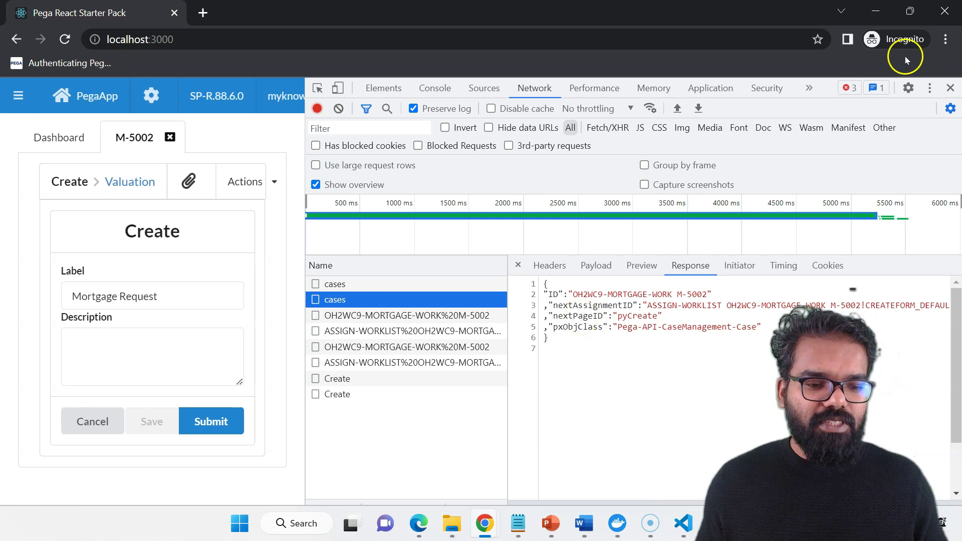
# Minimize the React Starter Pack window showing the V1 M-5002 cases response.
pyautogui.click(887, 21)
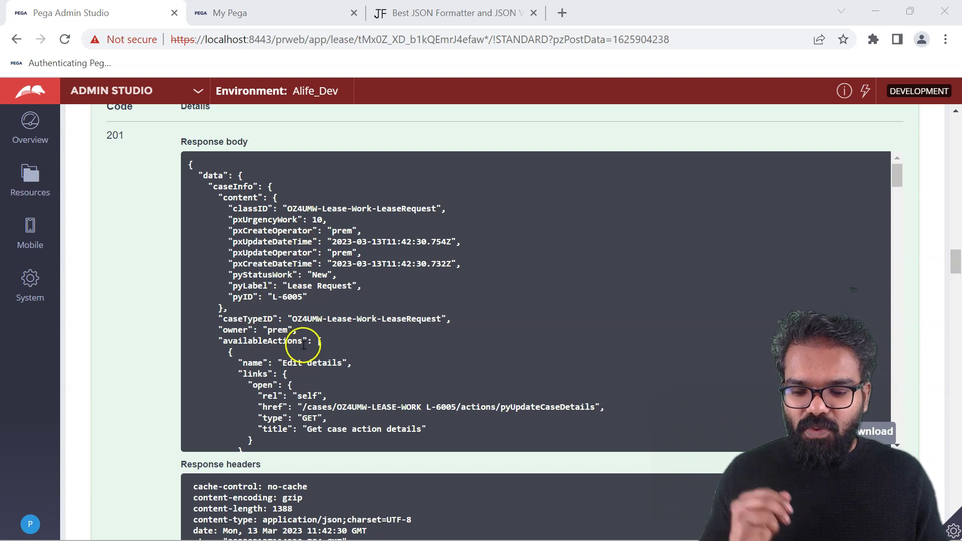
pyautogui.moveTo(899, 183); pyautogui.dragTo(900, 191)
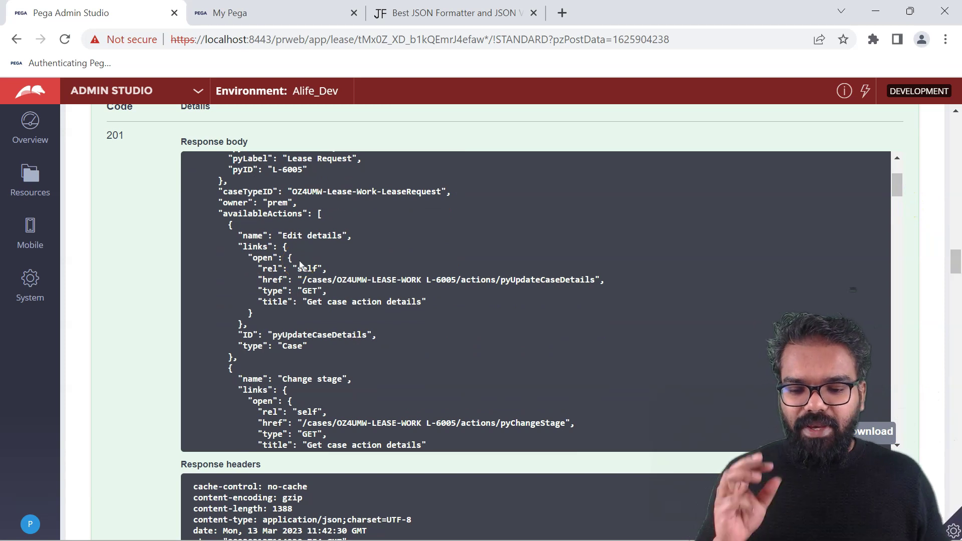
pyautogui.moveTo(897, 184); pyautogui.dragTo(896, 203)
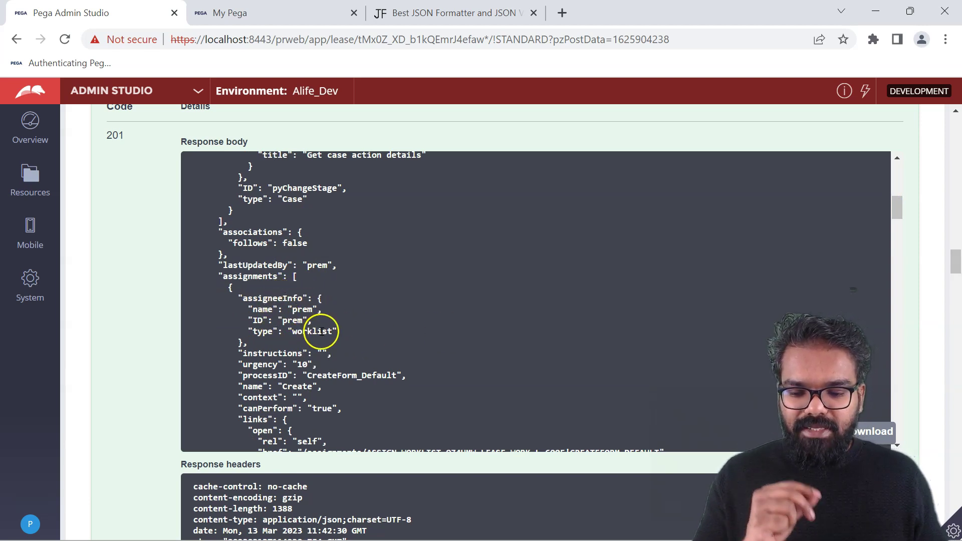
pyautogui.moveTo(895, 208); pyautogui.dragTo(896, 216)
pyautogui.click(435, 380)
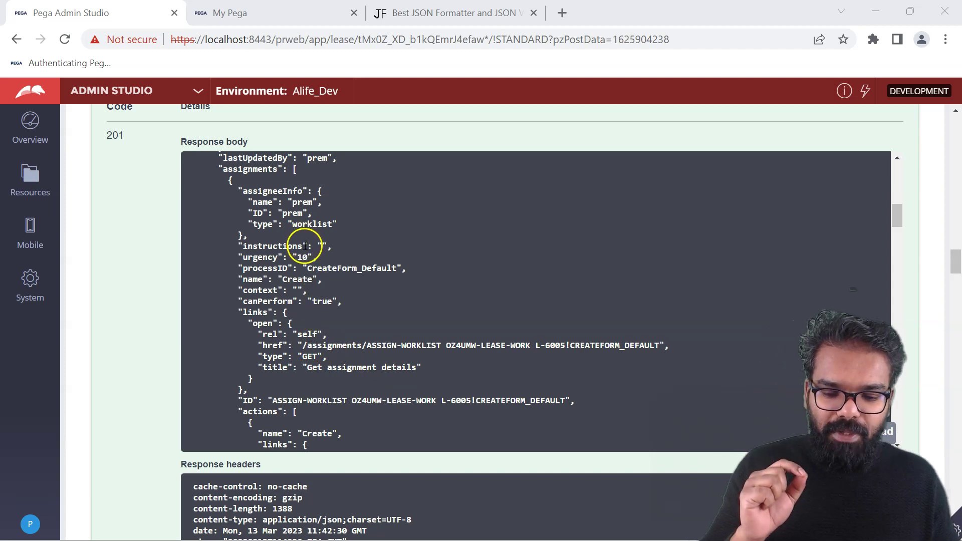
pyautogui.click(307, 347)
pyautogui.moveTo(307, 347); pyautogui.dragTo(684, 350)
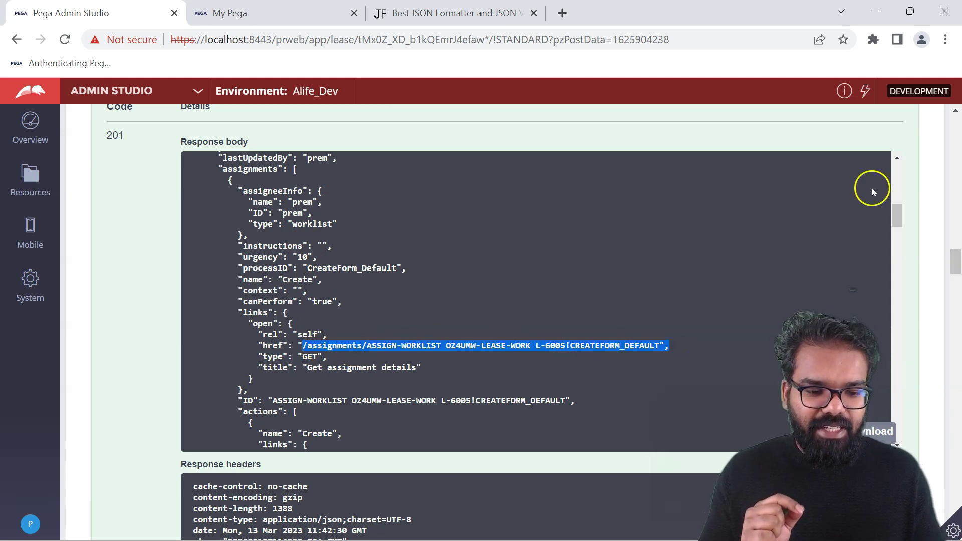
pyautogui.moveTo(898, 212); pyautogui.dragTo(899, 223)
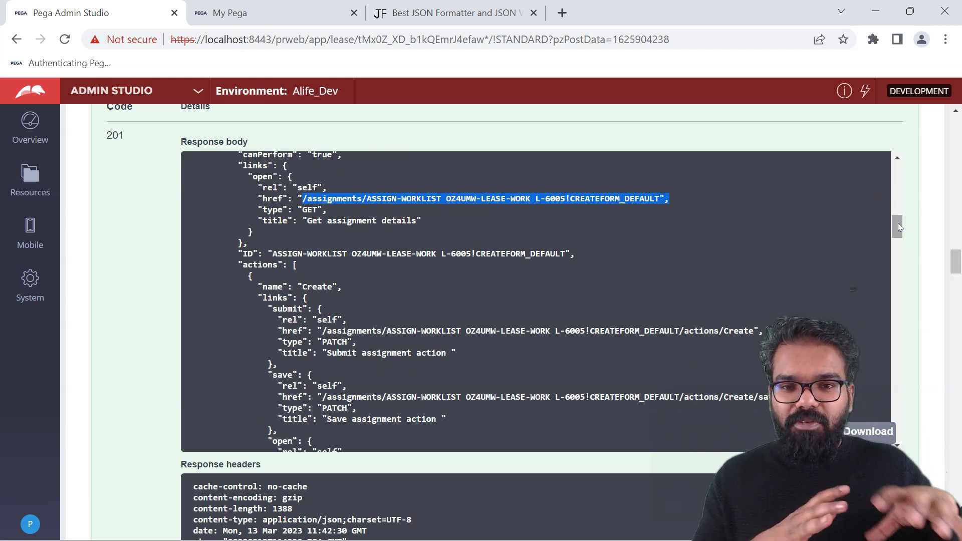
pyautogui.moveTo(898, 223); pyautogui.dragTo(437, 282)
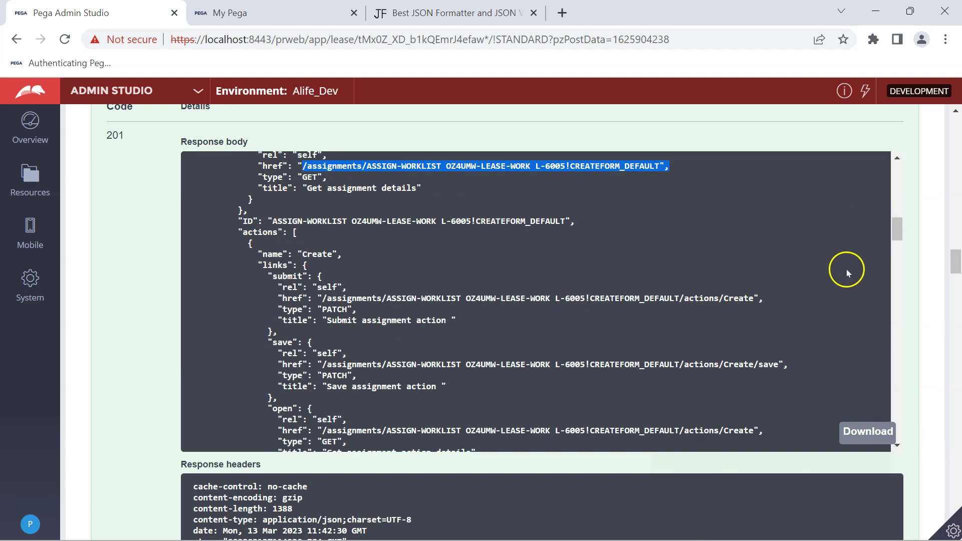
pyautogui.scroll(-2, 848, 271)
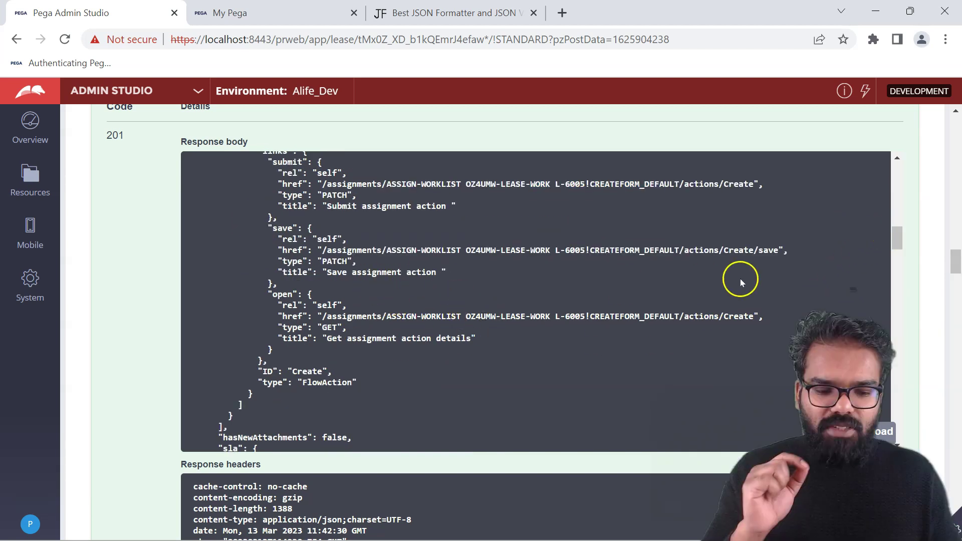
pyautogui.moveTo(895, 242); pyautogui.dragTo(894, 264)
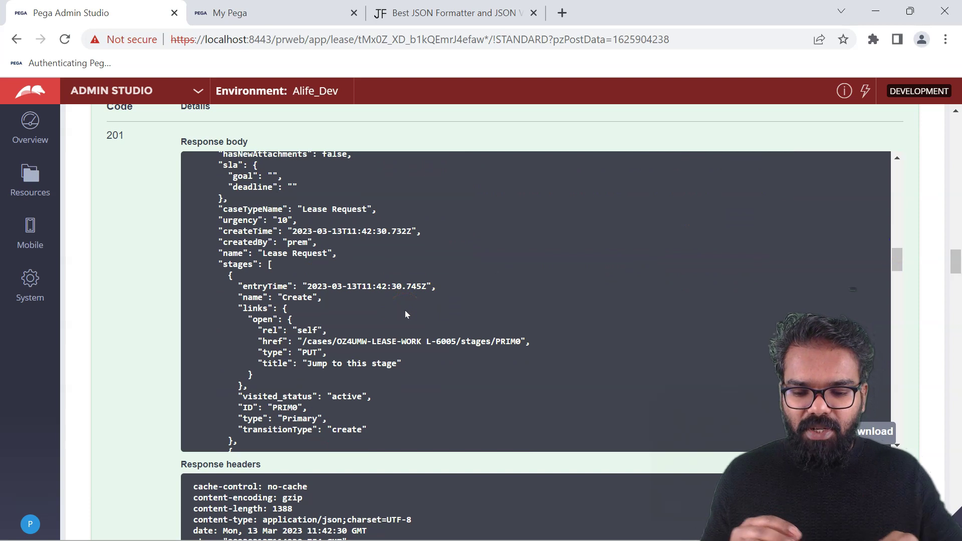
pyautogui.moveTo(895, 260); pyautogui.dragTo(899, 275)
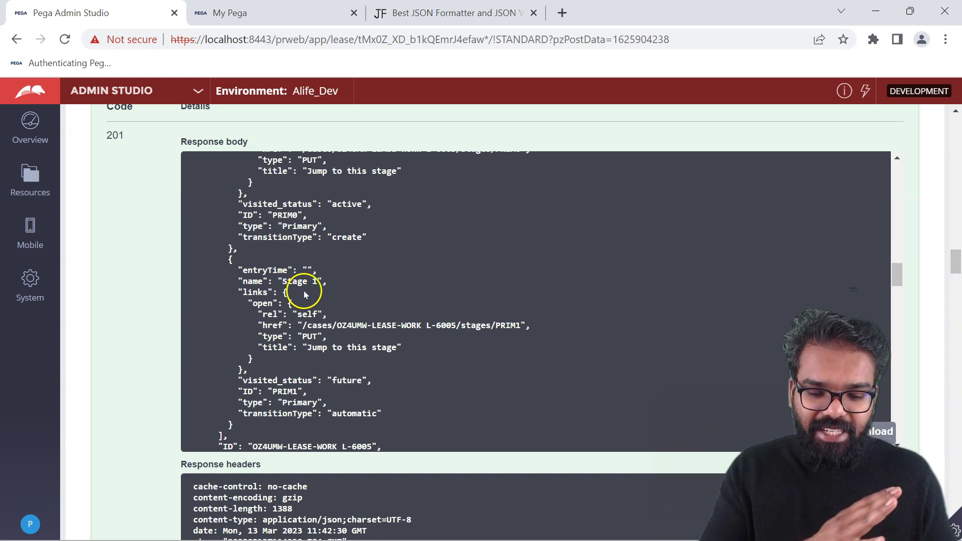
pyautogui.moveTo(898, 271); pyautogui.dragTo(907, 167)
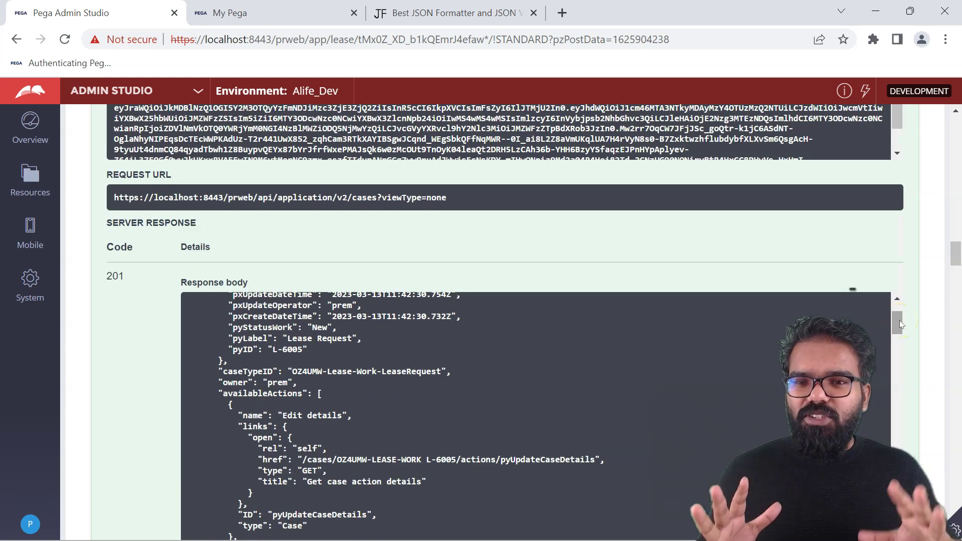
pyautogui.click(900, 321)
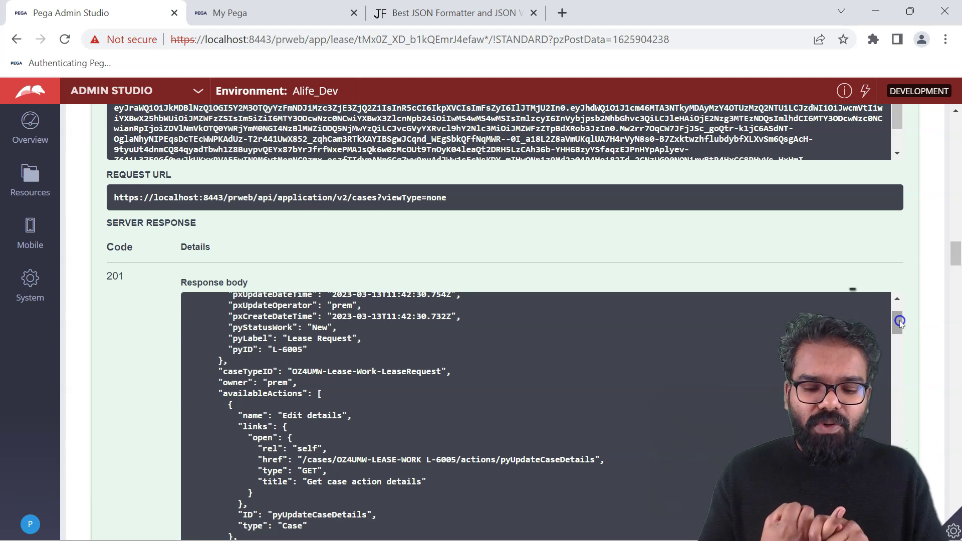
pyautogui.scroll(-1, 901, 320)
pyautogui.moveTo(901, 321); pyautogui.dragTo(898, 338)
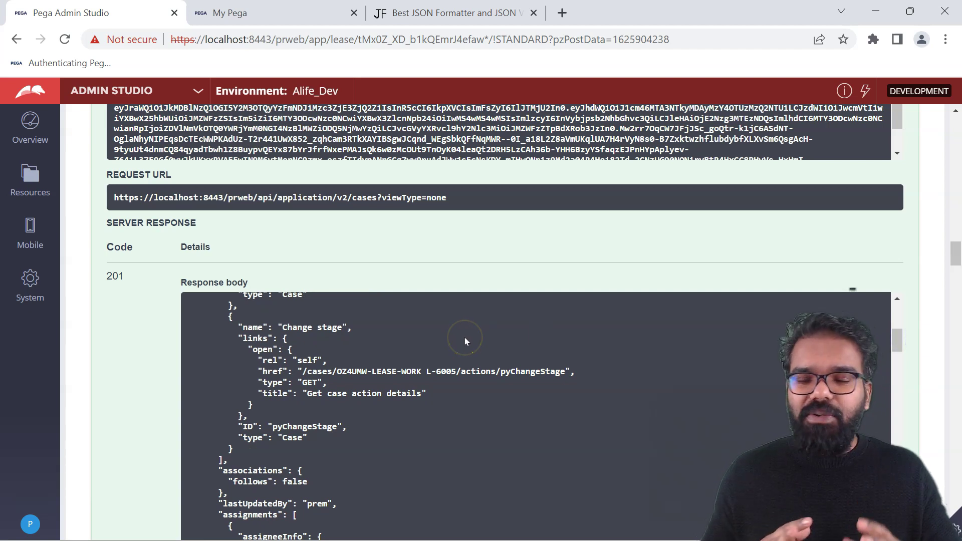